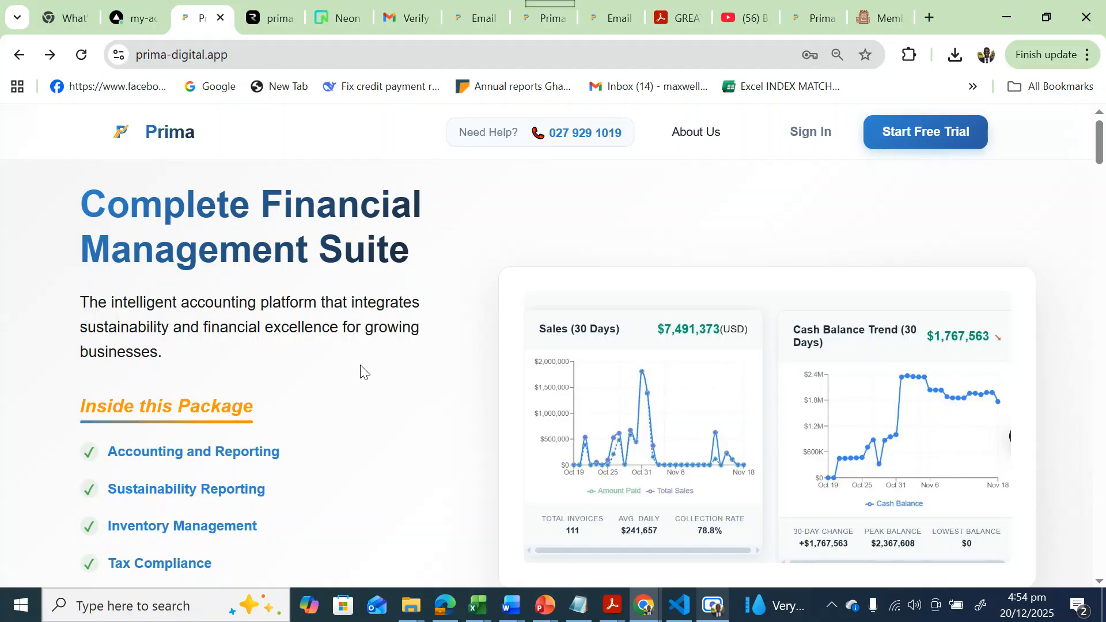
Start the free-trial sign-up and enter the user's first and last name.
{"action": "scroll", "coordinate": [202, 358], "scroll_direction": "down", "scroll_amount": 3}
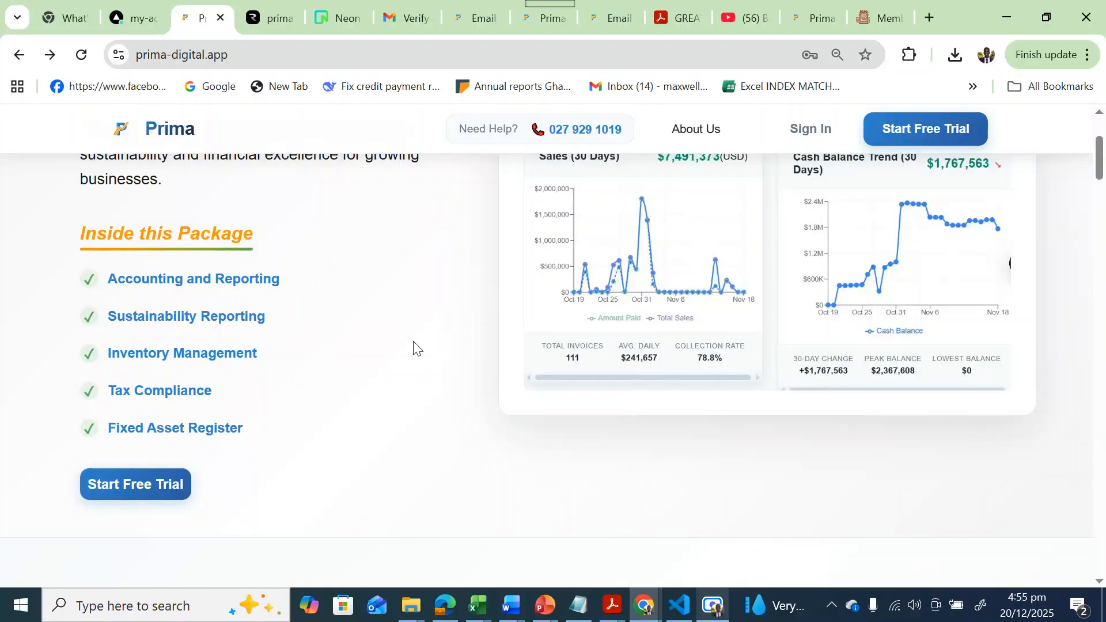
{"action": "scroll", "coordinate": [414, 349], "scroll_direction": "up", "scroll_amount": 3}
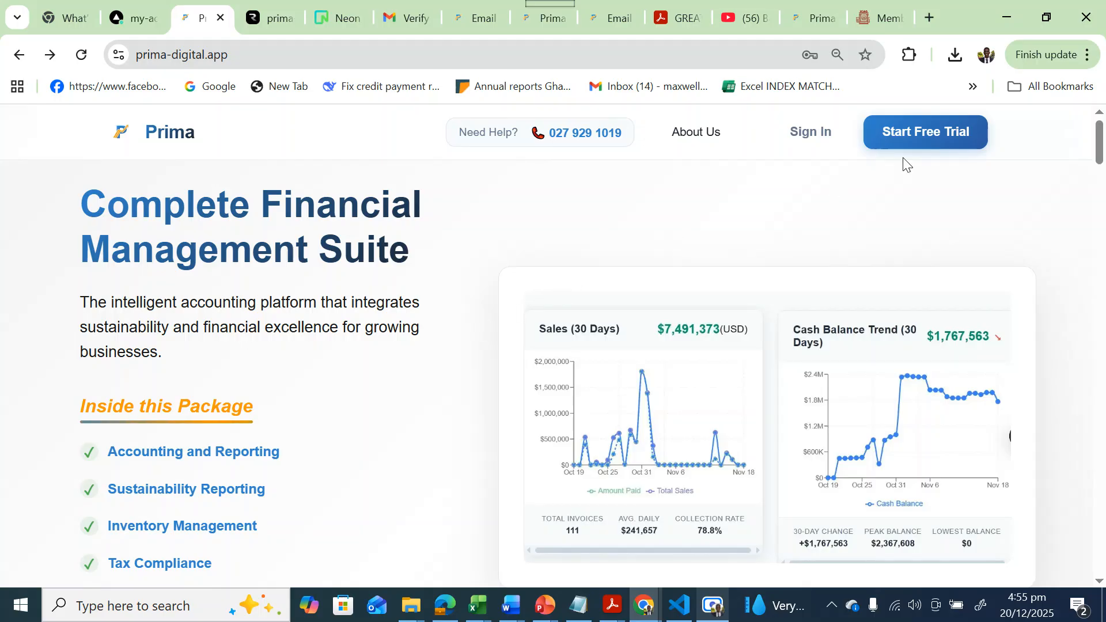
{"action": "left_click", "coordinate": [919, 149]}
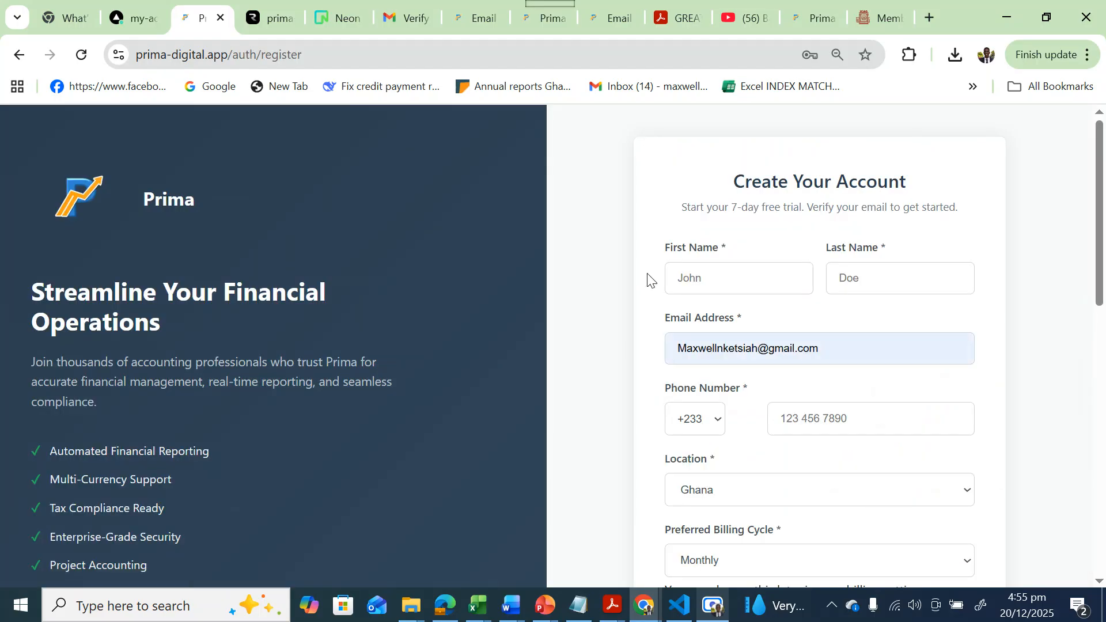
{"action": "left_click", "coordinate": [701, 294]}
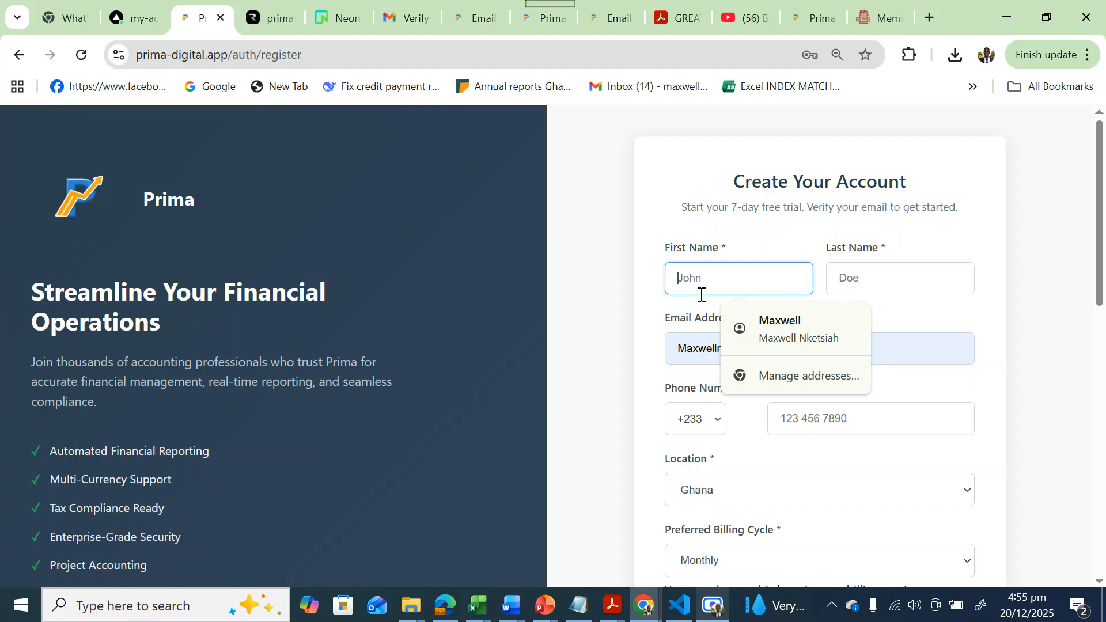
{"action": "type", "text": "John"}
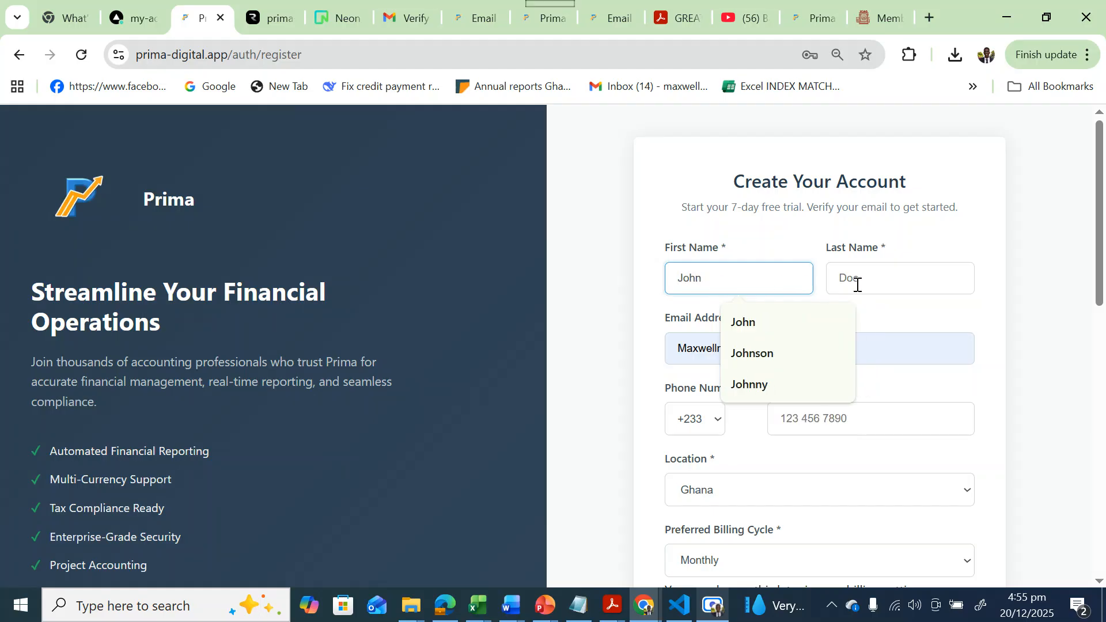
{"action": "left_click", "coordinate": [856, 285]}
{"action": "type", "text": "Doe"}
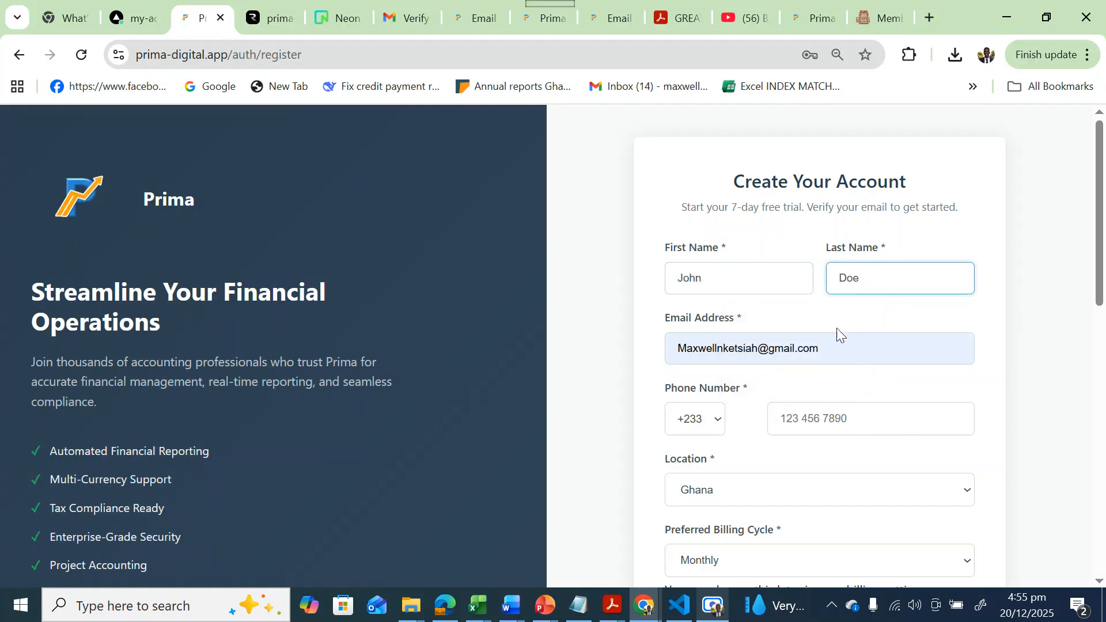
Replace the prefilled e-mail with the suggested address and enter the phone number.
{"action": "left_click", "coordinate": [839, 345]}
{"action": "key", "text": "BackSpace"}
{"action": "key", "text": "BackSpace"}
{"action": "key", "text": "BackSpace"}
{"action": "key", "text": "BackSpace"}
{"action": "key", "text": "BackSpace"}
{"action": "key", "text": "BackSpace"}
{"action": "key", "text": "BackSpace"}
{"action": "key", "text": "BackSpace"}
{"action": "key", "text": "BackSpace"}
{"action": "key", "text": "BackSpace"}
{"action": "key", "text": "BackSpace"}
{"action": "key", "text": "BackSpace"}
{"action": "key", "text": "BackSpace"}
{"action": "key", "text": "BackSpace"}
{"action": "key", "text": "BackSpace"}
{"action": "key", "text": "BackSpace"}
{"action": "key", "text": "BackSpace"}
{"action": "key", "text": "BackSpace"}
{"action": "key", "text": "BackSpace"}
{"action": "key", "text": "BackSpace"}
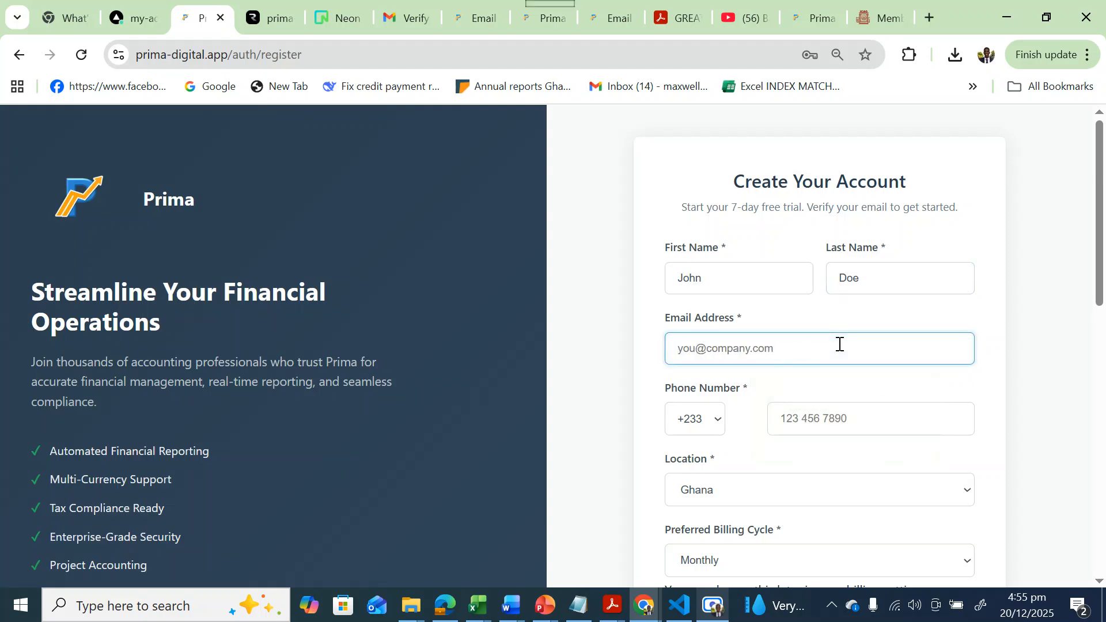
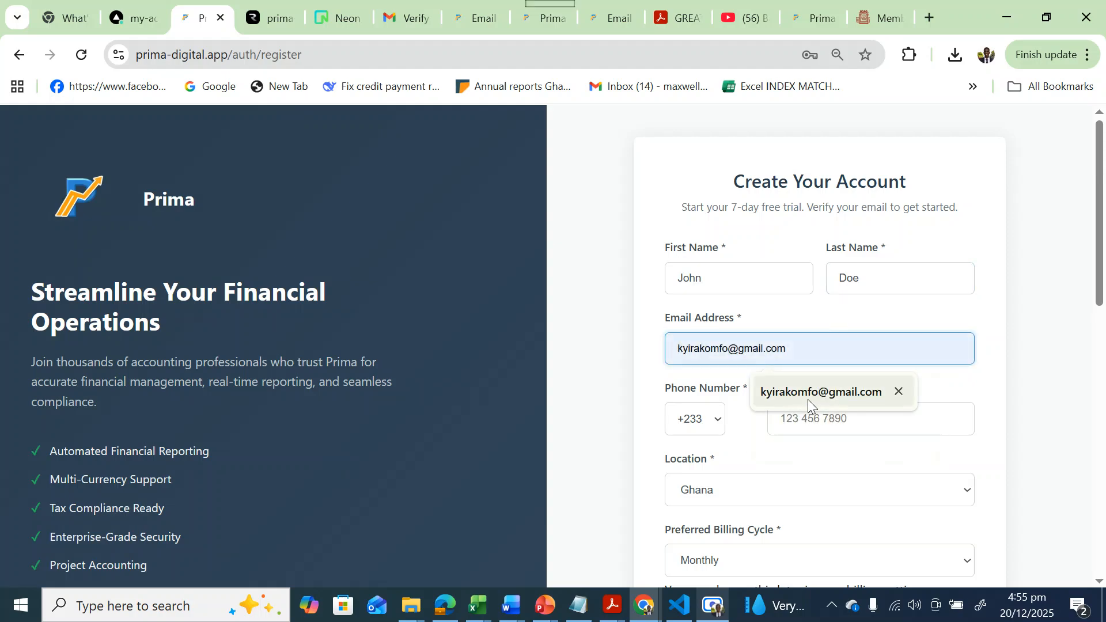
{"action": "left_click", "coordinate": [808, 399]}
{"action": "left_click", "coordinate": [809, 409]}
{"action": "type", "text": "4"}
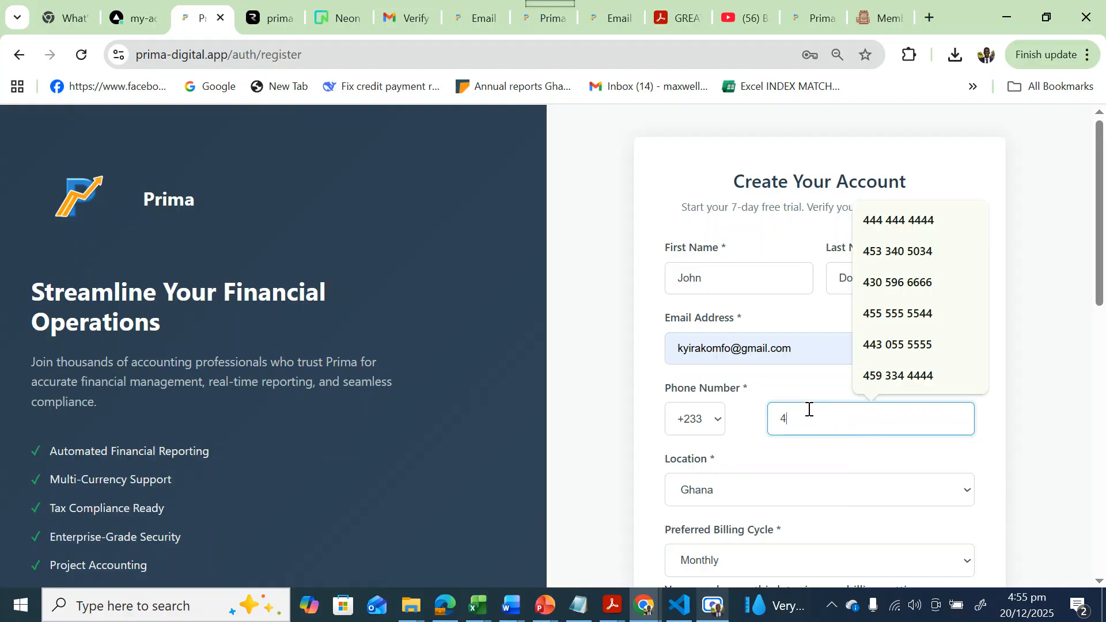
{"action": "type", "text": "44 444 44433"}
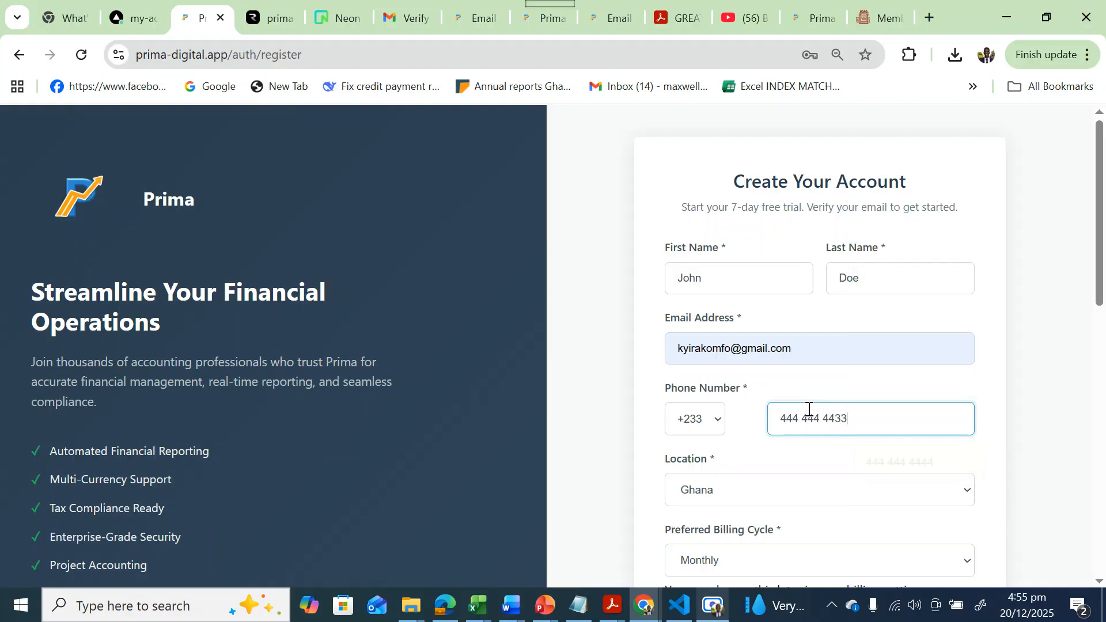
{"action": "left_click", "coordinate": [599, 463]}
Replace the saved password with a new password that rates Strong.
{"action": "scroll", "coordinate": [599, 462], "scroll_direction": "down", "scroll_amount": 1}
{"action": "scroll", "coordinate": [678, 454], "scroll_direction": "down", "scroll_amount": 4}
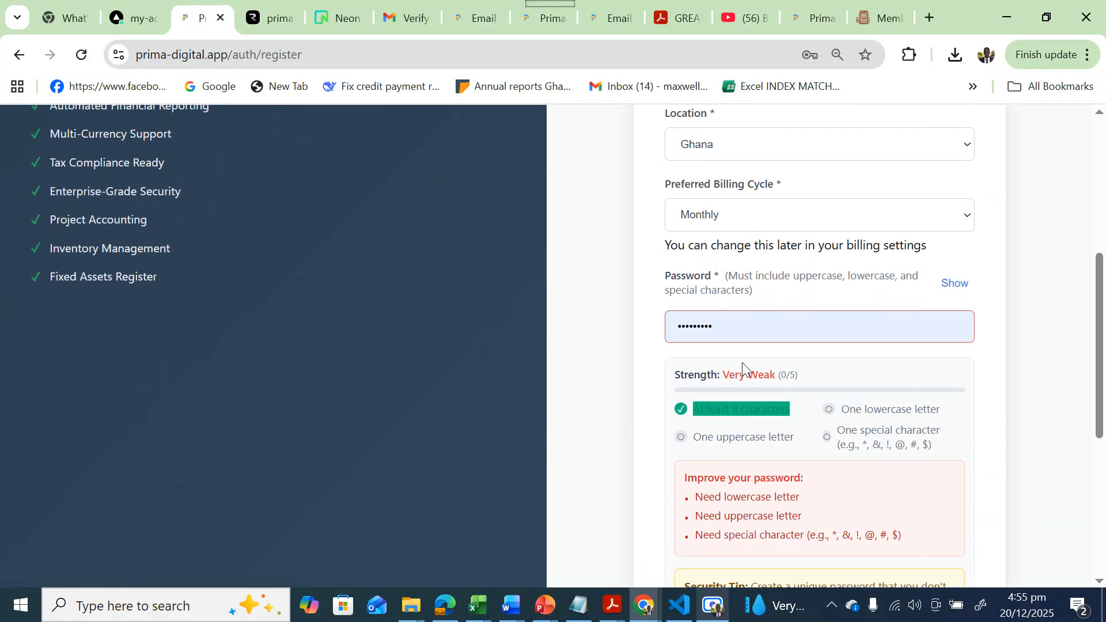
{"action": "left_click", "coordinate": [733, 330]}
{"action": "key", "text": "ctrl+a"}
{"action": "key", "text": "BackSpace"}
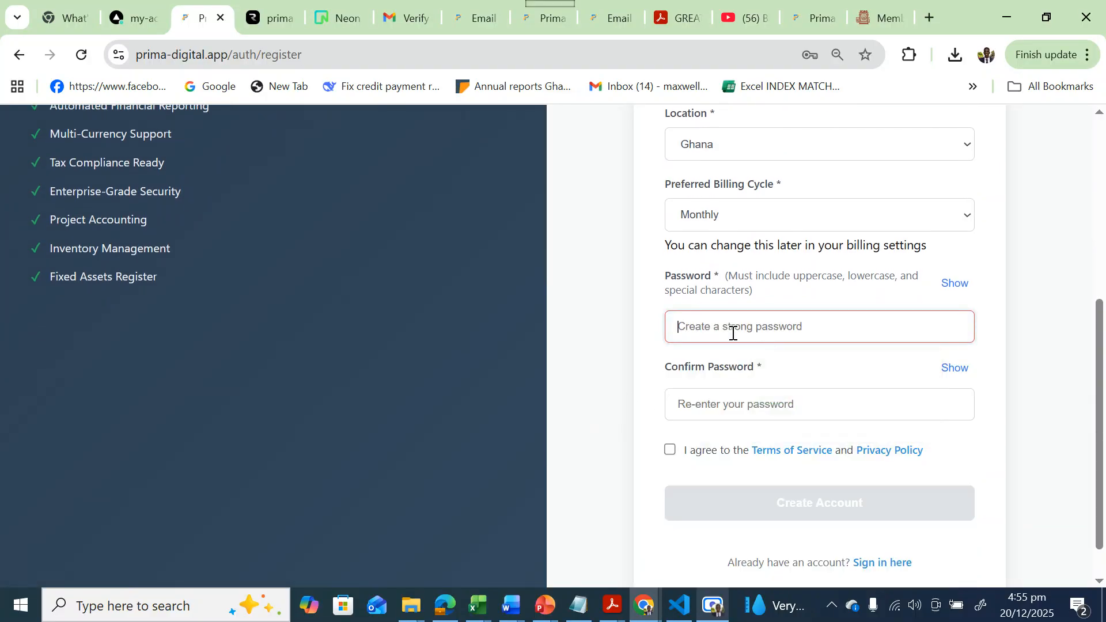
{"action": "type", "text": "M••••••"}
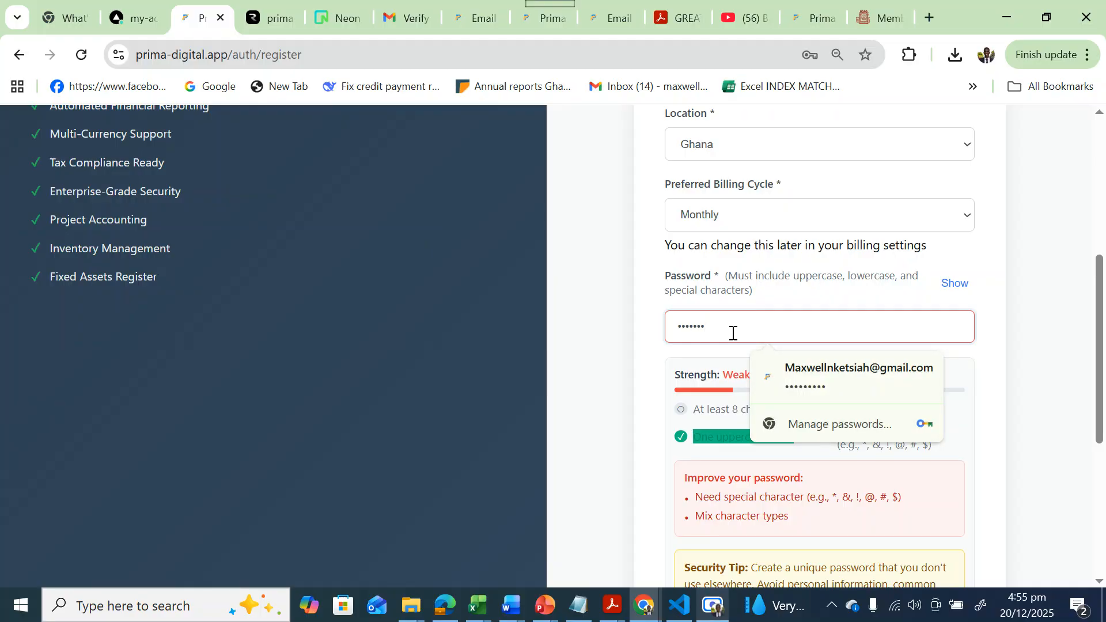
{"action": "type", "text": "•"}
{"action": "left_click", "coordinate": [650, 383]}
Confirm the password, agree to the Terms of Service and Privacy Policy, and create the account.
{"action": "scroll", "coordinate": [651, 383], "scroll_direction": "down", "scroll_amount": 1}
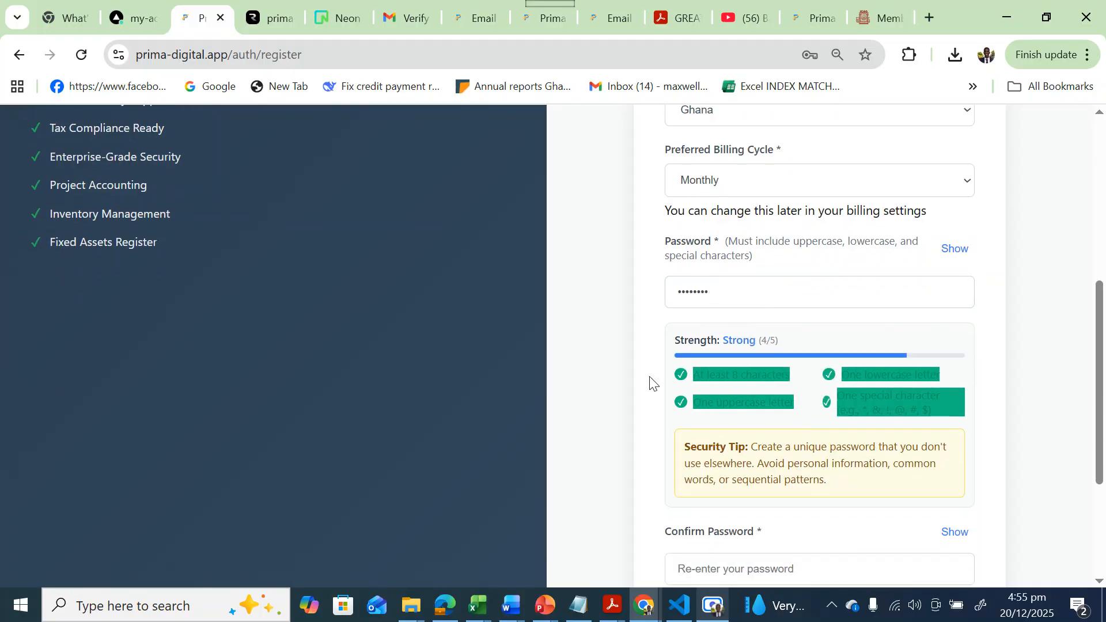
{"action": "scroll", "coordinate": [692, 384], "scroll_direction": "down", "scroll_amount": 3}
{"action": "left_click", "coordinate": [717, 367]}
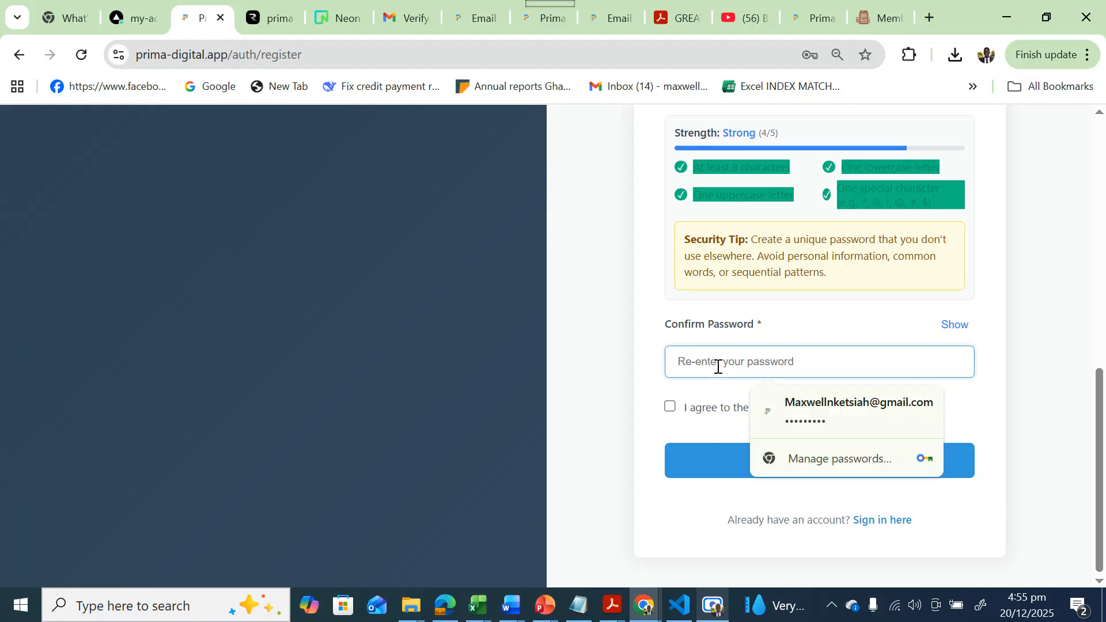
{"action": "type", "text": "•••••••"}
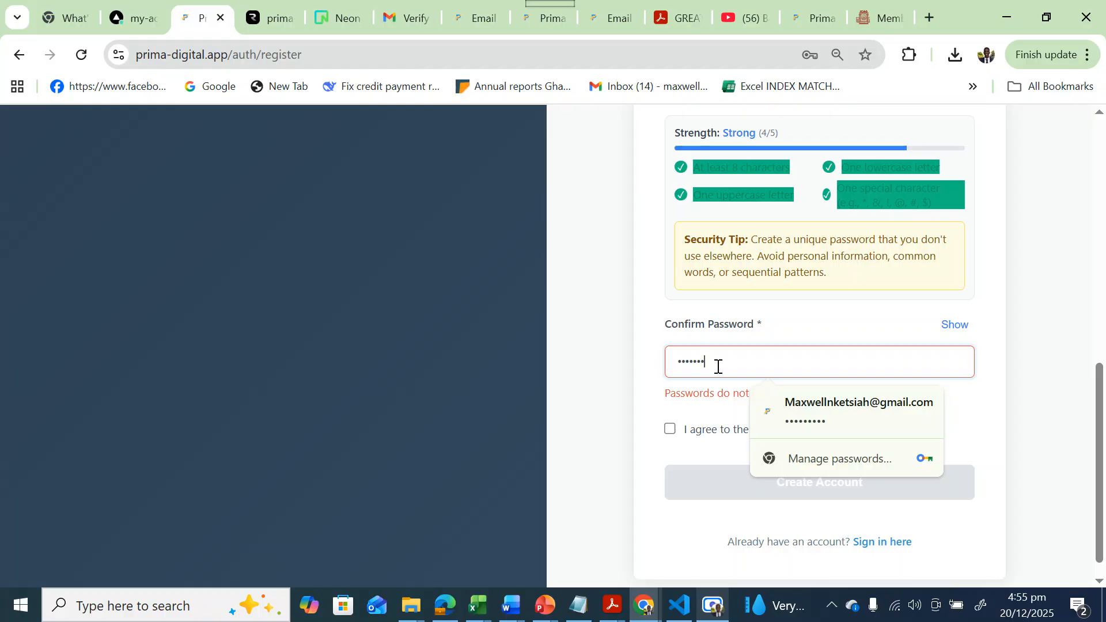
{"action": "type", "text": "•"}
{"action": "left_click", "coordinate": [669, 407]}
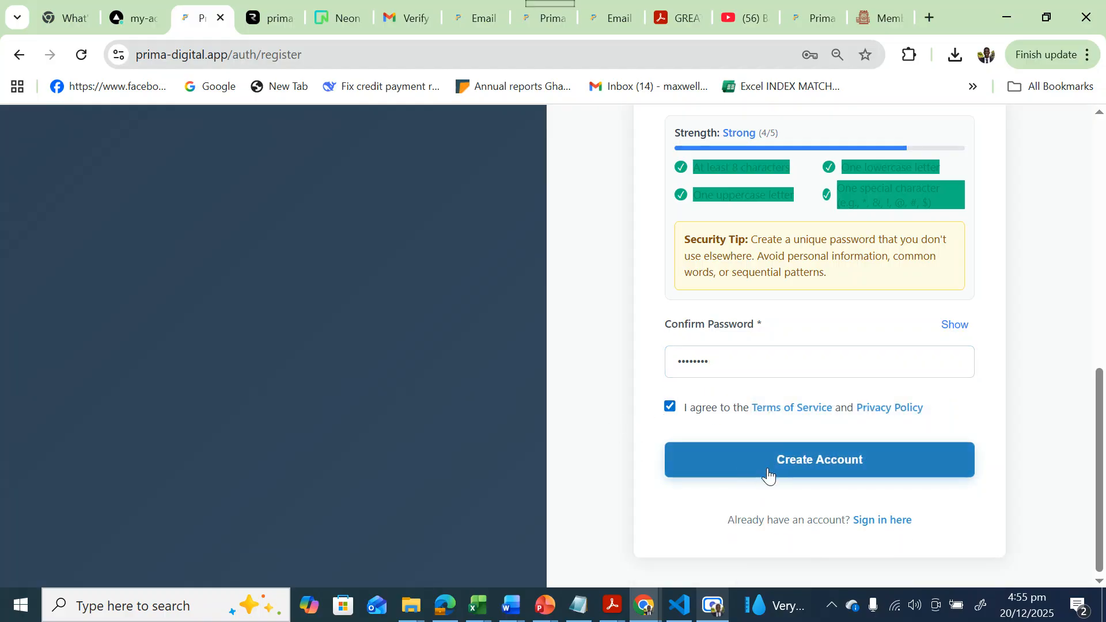
{"action": "left_click", "coordinate": [789, 471]}
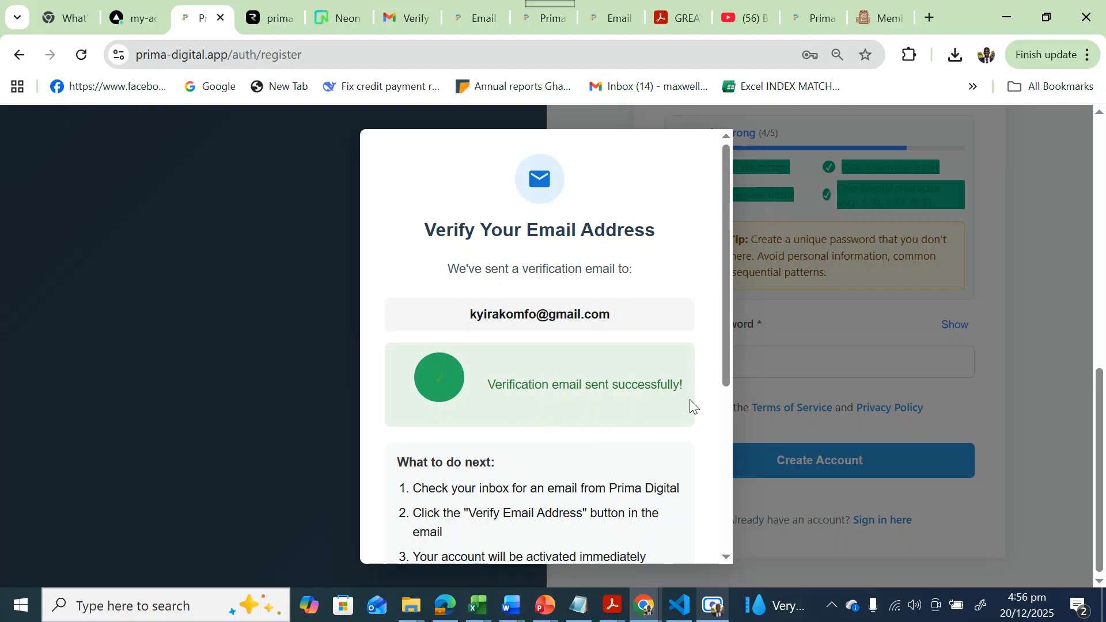
Dismiss the Verify Your Email Address notice with Close & Sign In Later.
{"action": "left_click_drag", "start_coordinate": [722, 368], "coordinate": [711, 541]}
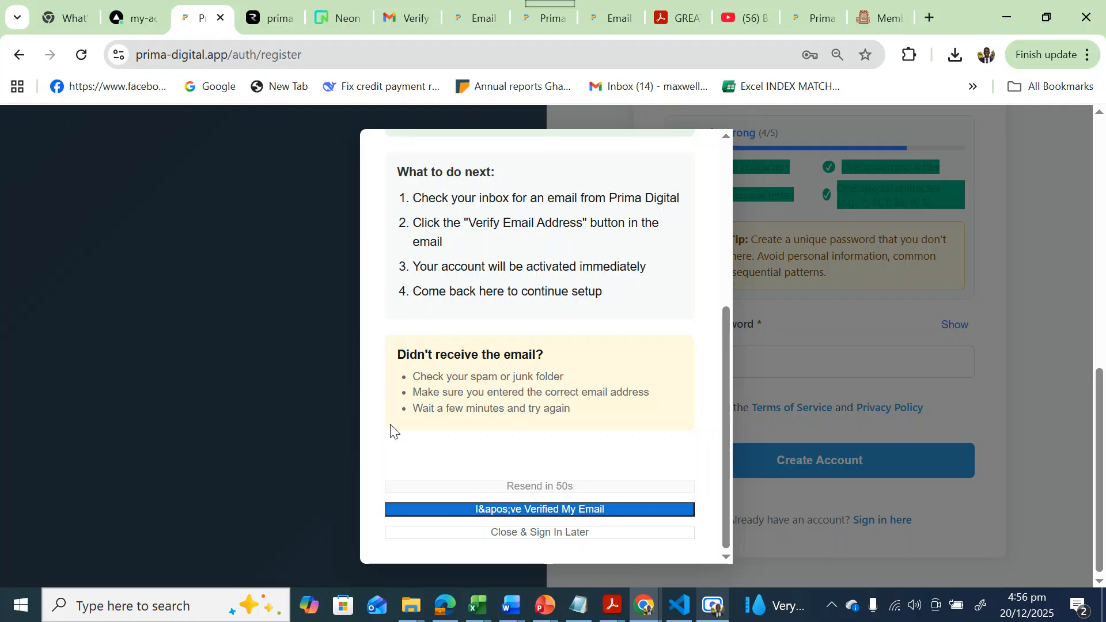
{"action": "scroll", "coordinate": [273, 404], "scroll_direction": "up", "scroll_amount": 1}
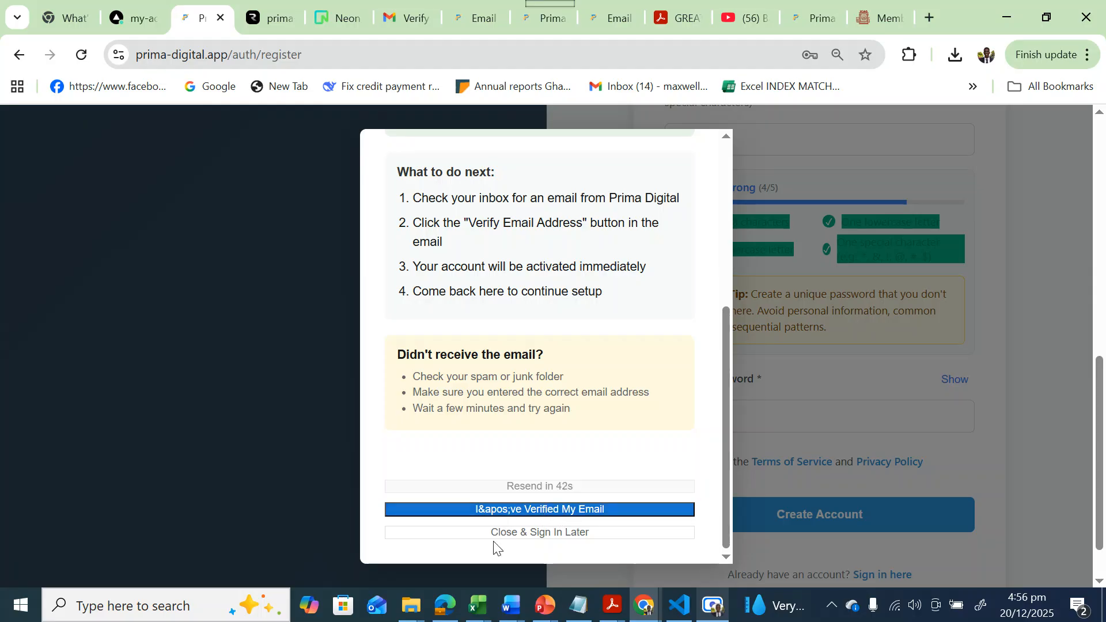
{"action": "left_click", "coordinate": [507, 533]}
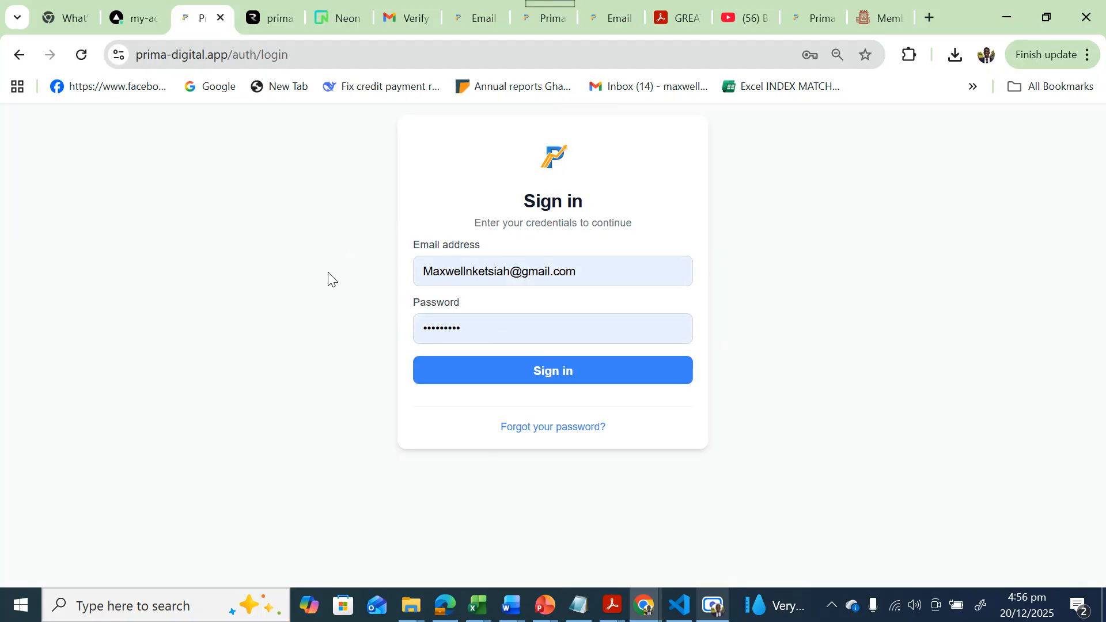
In the Gmail inbox, open the latest Prima Digital email and follow its Verify Email Address link.
{"action": "left_click", "coordinate": [406, 11]}
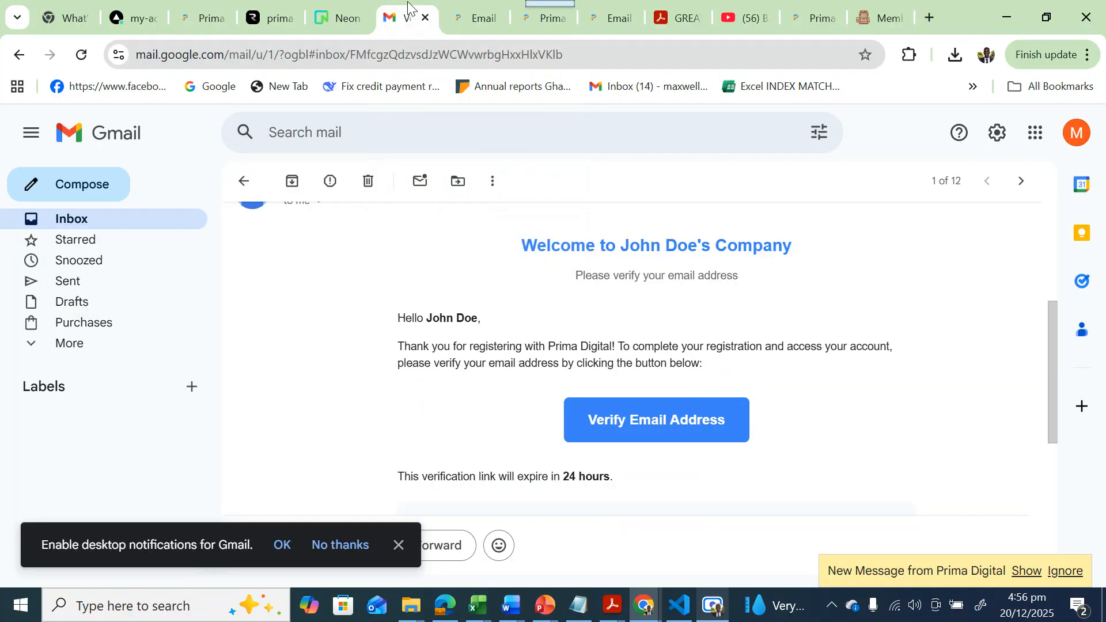
{"action": "left_click", "coordinate": [109, 229]}
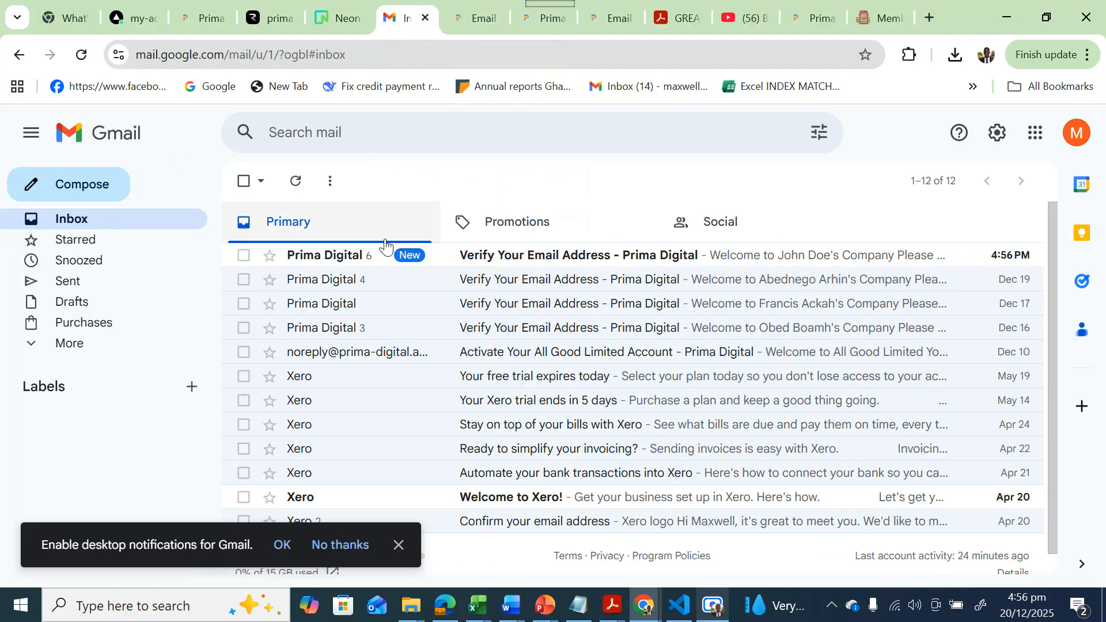
{"action": "left_click", "coordinate": [554, 257]}
{"action": "scroll", "coordinate": [551, 309], "scroll_direction": "down", "scroll_amount": 3}
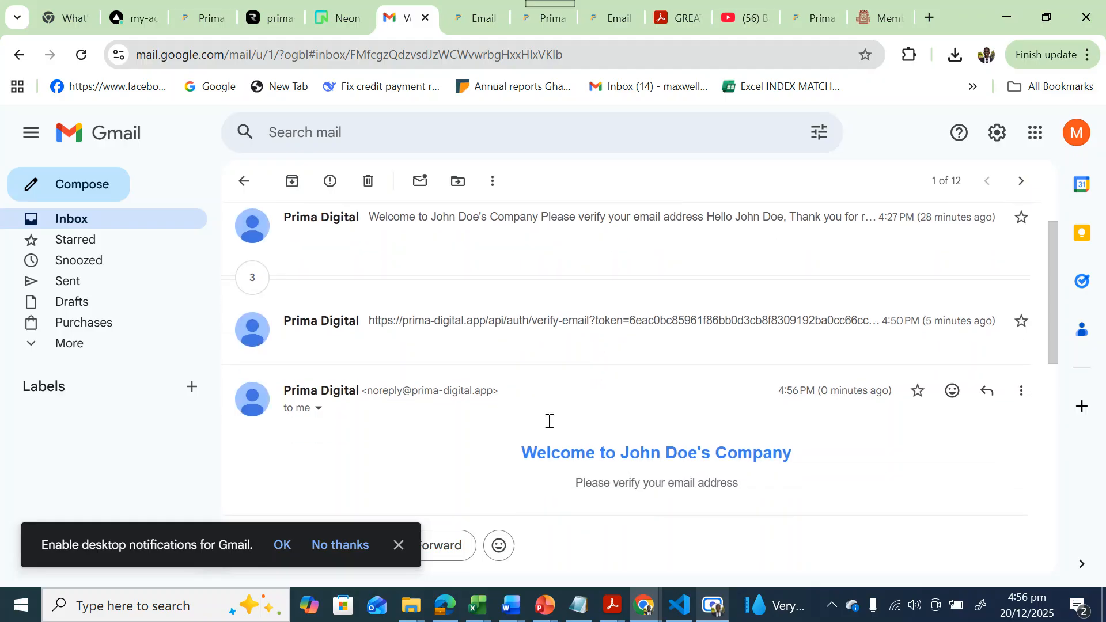
{"action": "left_click", "coordinate": [664, 489]}
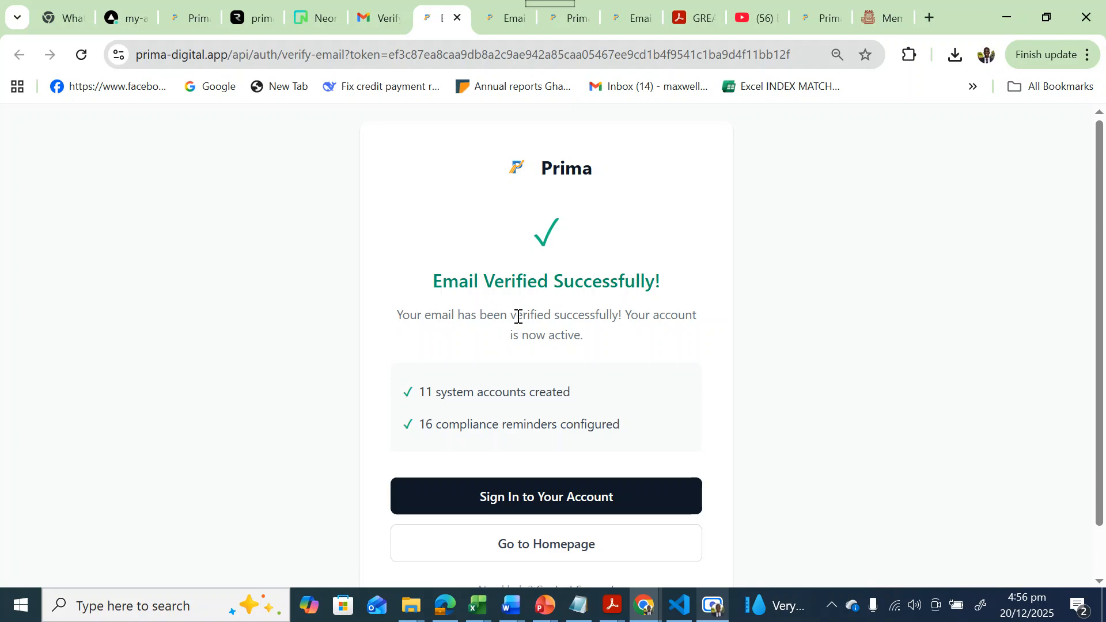
Sign in with the account's e-mail address and password to reach the company dashboard.
{"action": "left_click", "coordinate": [491, 505]}
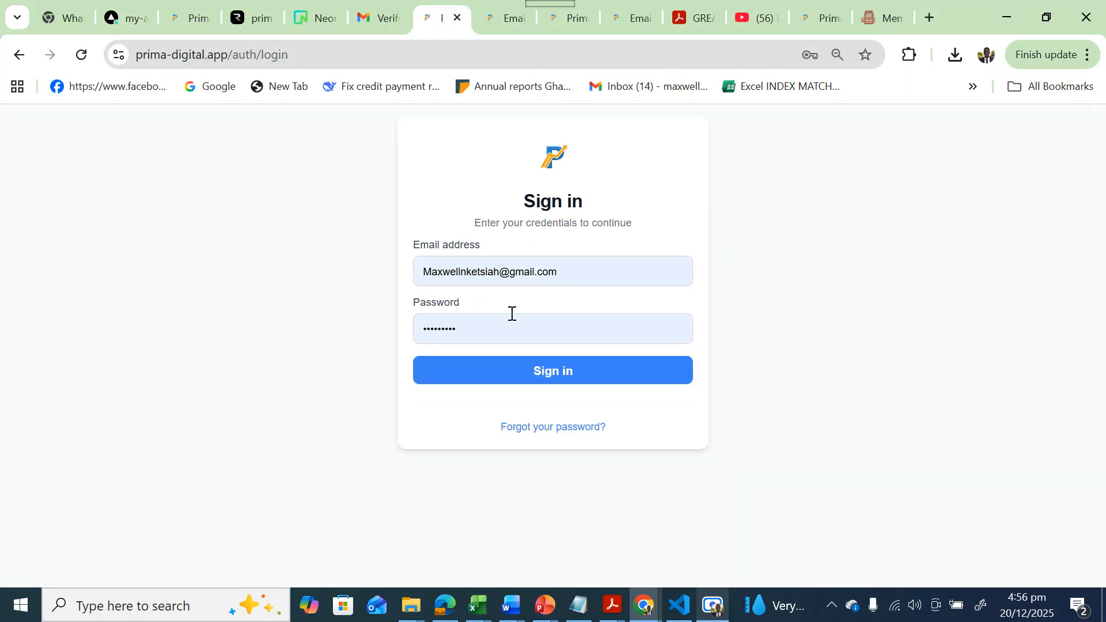
{"action": "left_click", "coordinate": [572, 274]}
{"action": "key", "text": "BackSpace"}
{"action": "key", "text": "BackSpace"}
{"action": "key", "text": "BackSpace"}
{"action": "key", "text": "BackSpace"}
{"action": "key", "text": "BackSpace"}
{"action": "key", "text": "BackSpace"}
{"action": "key", "text": "BackSpace"}
{"action": "key", "text": "BackSpace"}
{"action": "key", "text": "BackSpace"}
{"action": "key", "text": "BackSpace"}
{"action": "key", "text": "BackSpace"}
{"action": "key", "text": "BackSpace"}
{"action": "key", "text": "BackSpace"}
{"action": "key", "text": "BackSpace"}
{"action": "key", "text": "BackSpace"}
{"action": "key", "text": "BackSpace"}
{"action": "key", "text": "BackSpace"}
{"action": "key", "text": "BackSpace"}
{"action": "key", "text": "BackSpace"}
{"action": "key", "text": "BackSpace"}
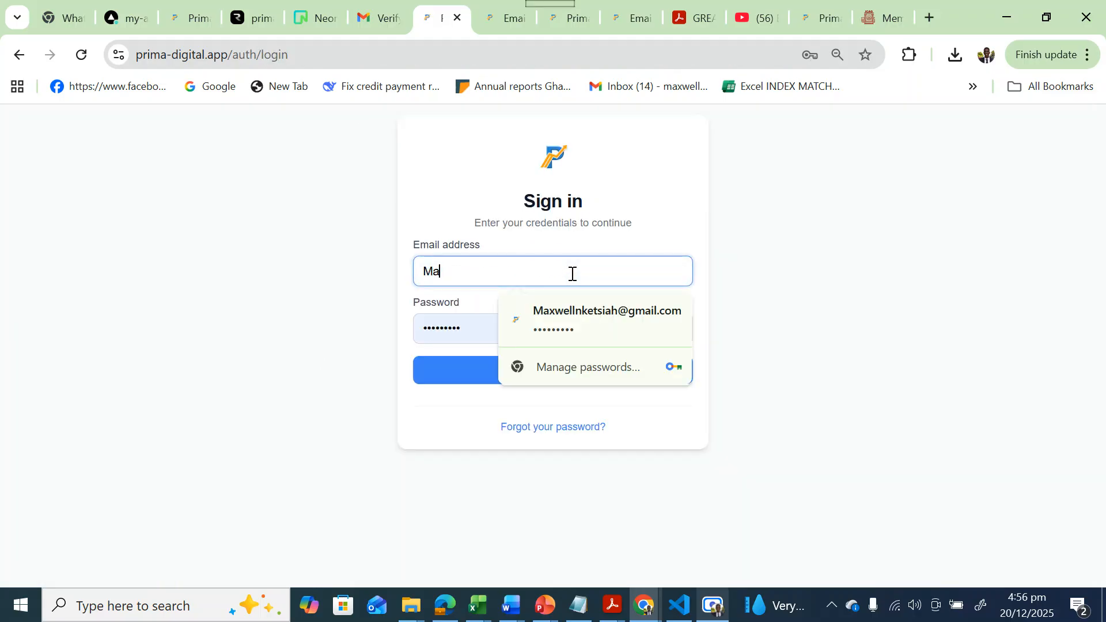
{"action": "key", "text": "BackSpace"}
{"action": "key", "text": "BackSpace"}
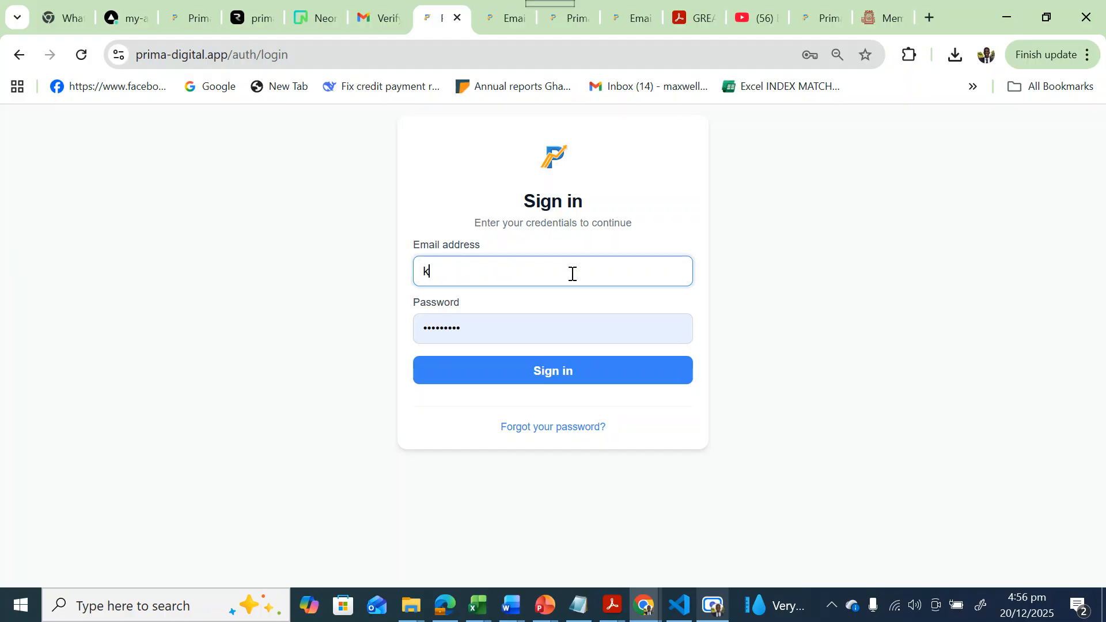
{"action": "type", "text": "ky"}
{"action": "left_click", "coordinate": [561, 313]}
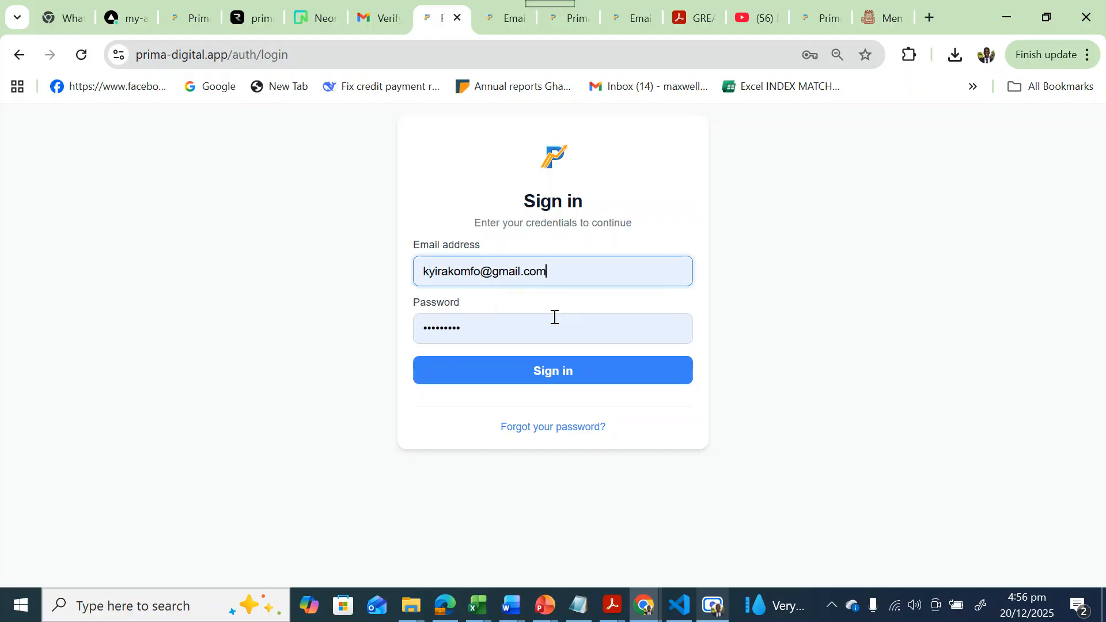
{"action": "left_click", "coordinate": [518, 326]}
{"action": "key", "text": "BackSpace"}
{"action": "key", "text": "BackSpace"}
{"action": "key", "text": "BackSpace"}
{"action": "key", "text": "BackSpace"}
{"action": "key", "text": "BackSpace"}
{"action": "key", "text": "BackSpace"}
{"action": "key", "text": "BackSpace"}
{"action": "key", "text": "BackSpace"}
{"action": "key", "text": "BackSpace"}
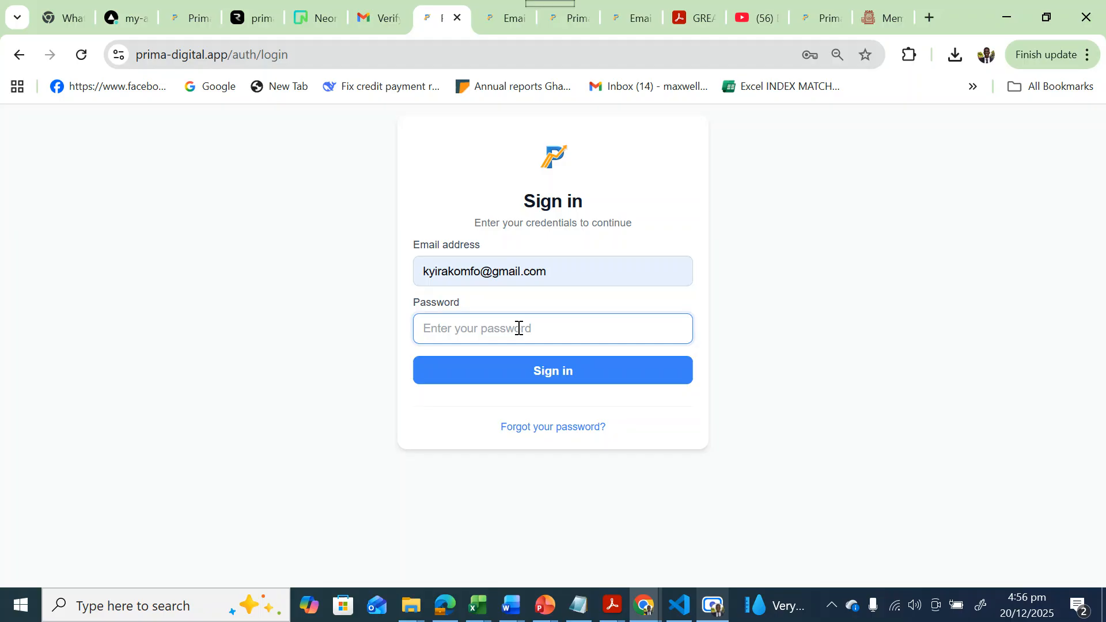
{"action": "type", "text": "•••"}
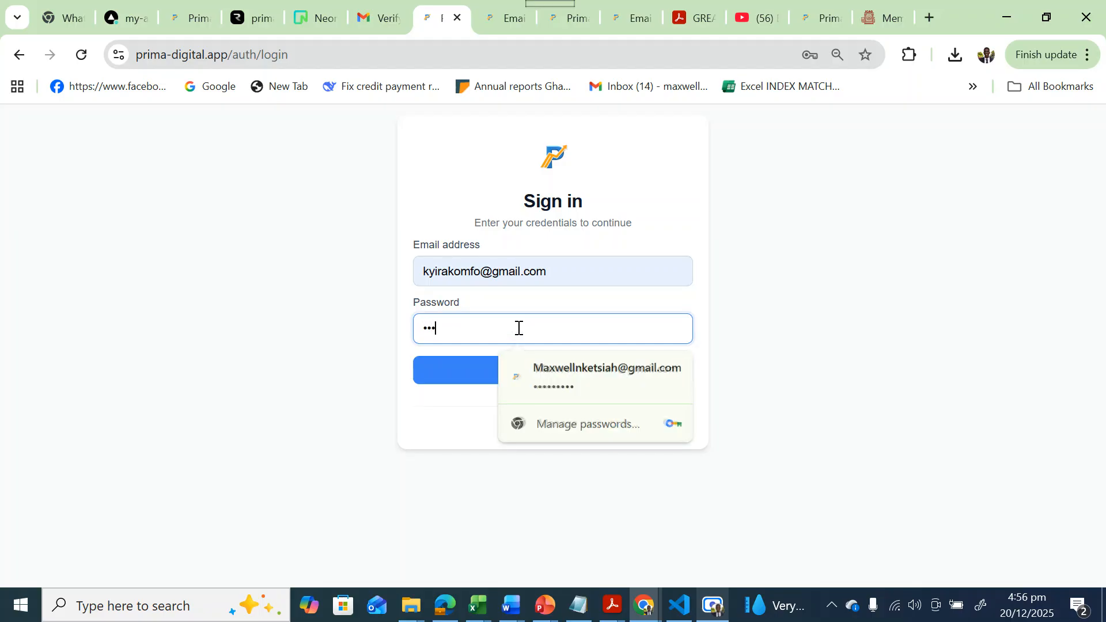
{"action": "type", "text": "•••••"}
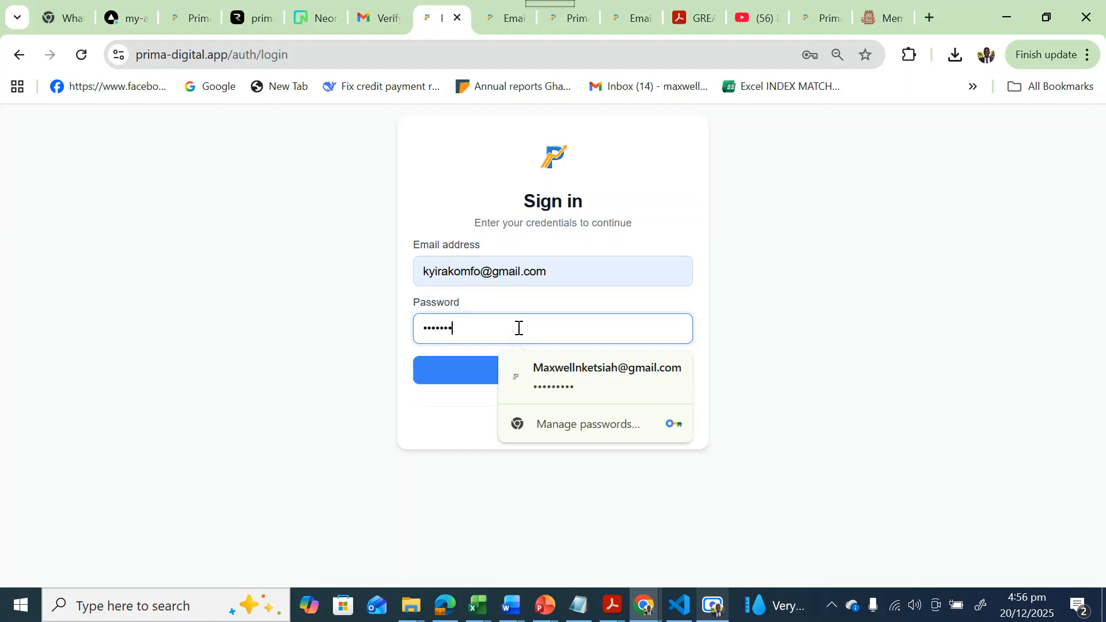
{"action": "left_click", "coordinate": [449, 373]}
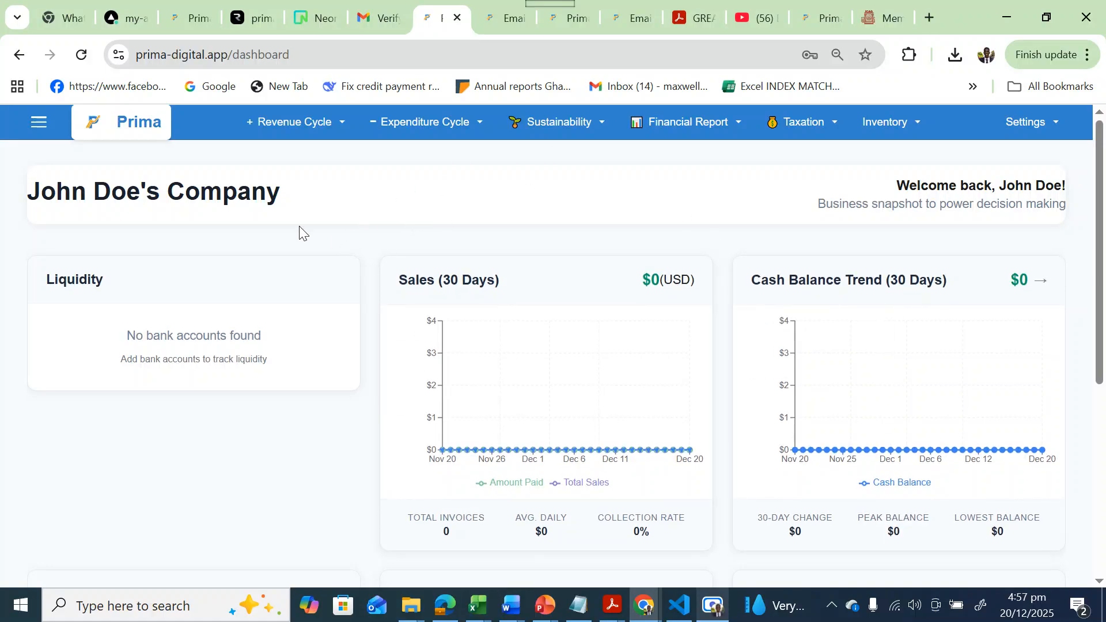
Open the Admin Dashboard from Settings and review its users and Free Trial subscription details.
{"action": "left_click_drag", "start_coordinate": [281, 193], "coordinate": [34, 188]}
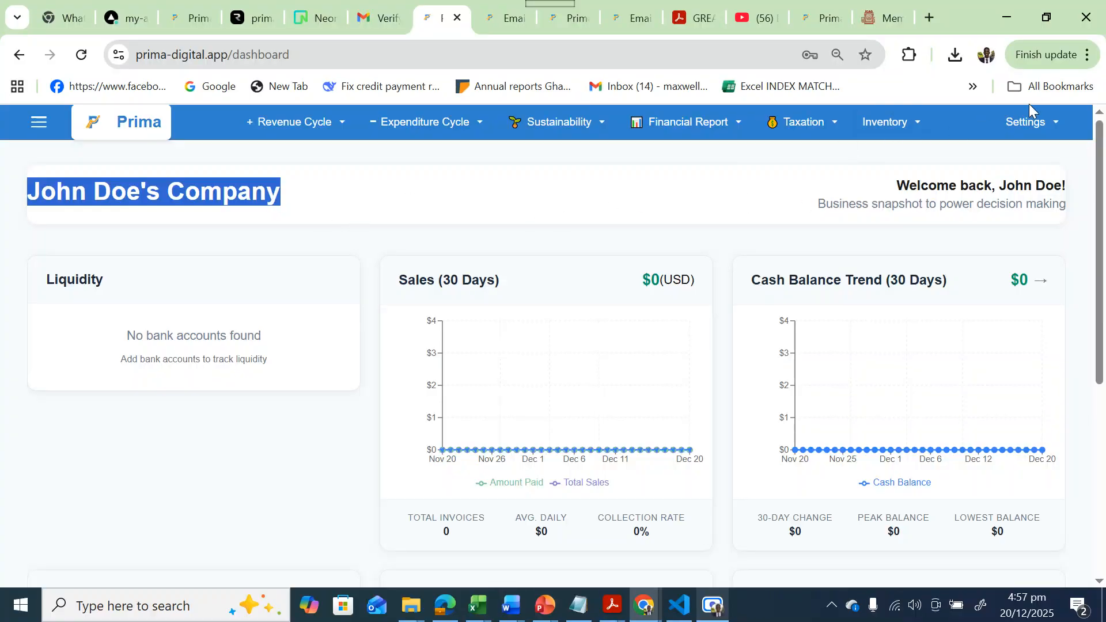
{"action": "left_click", "coordinate": [1027, 130]}
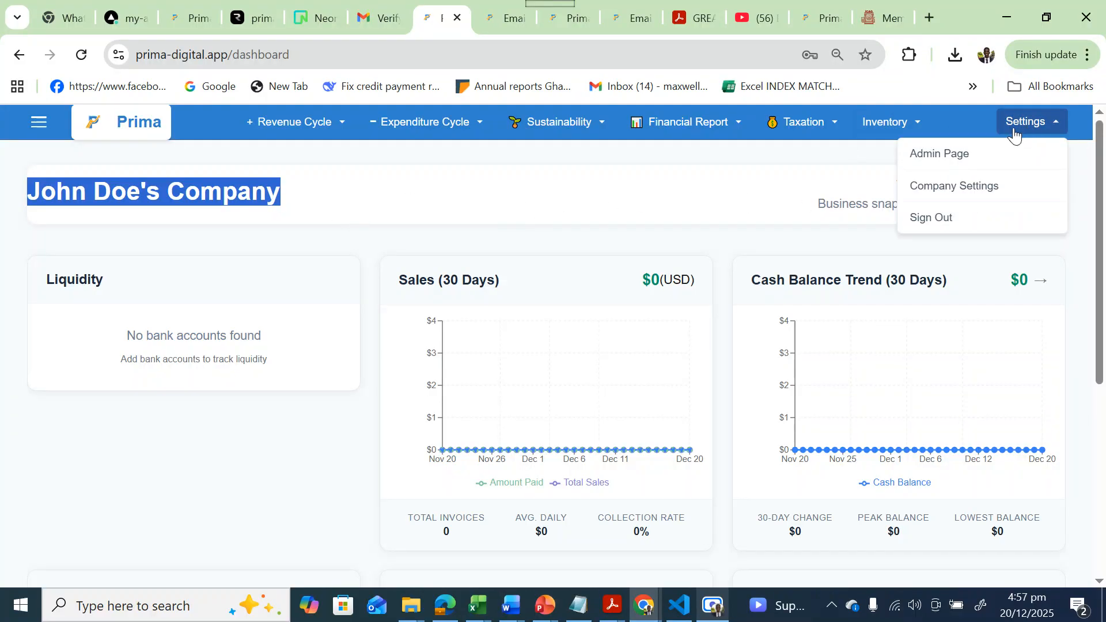
{"action": "left_click", "coordinate": [916, 159]}
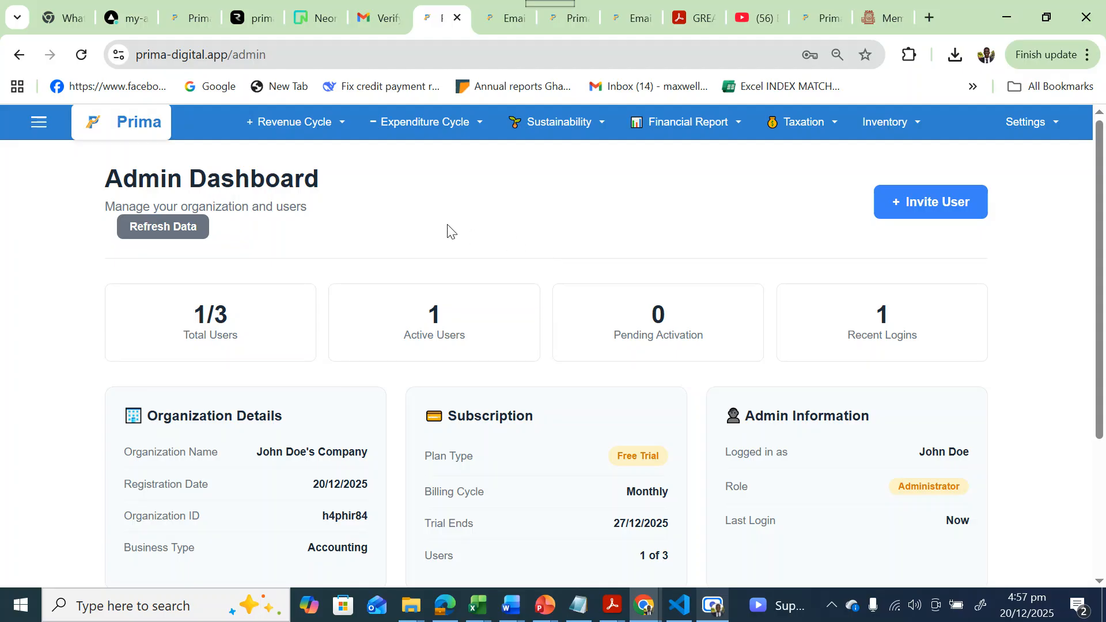
{"action": "left_click_drag", "start_coordinate": [1099, 222], "coordinate": [1098, 283]}
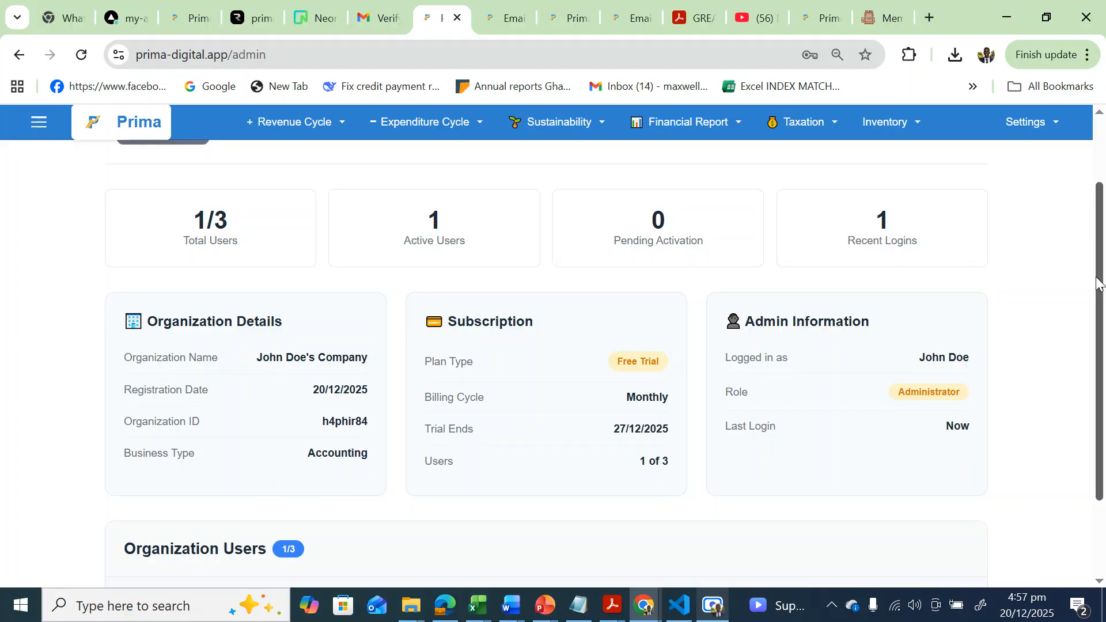
{"action": "left_click_drag", "start_coordinate": [1101, 284], "coordinate": [1105, 183]}
{"action": "left_click", "coordinate": [1030, 122]}
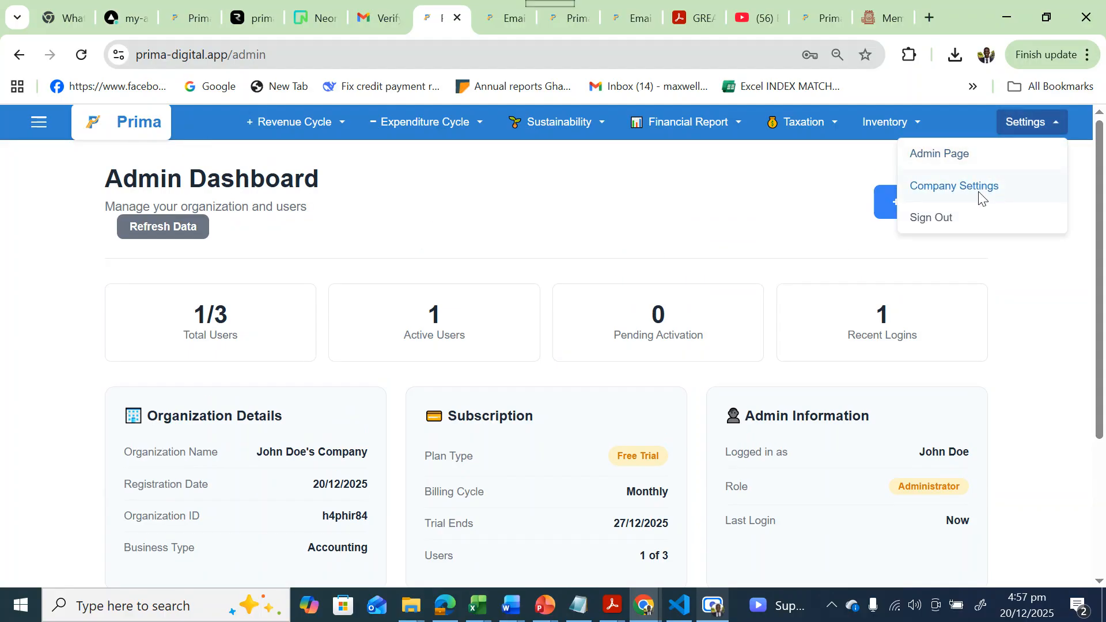
In Company Settings, enter company name 'Flowers Blosom Limited' and address 'Near GBC Club House'.
{"action": "left_click", "coordinate": [989, 196]}
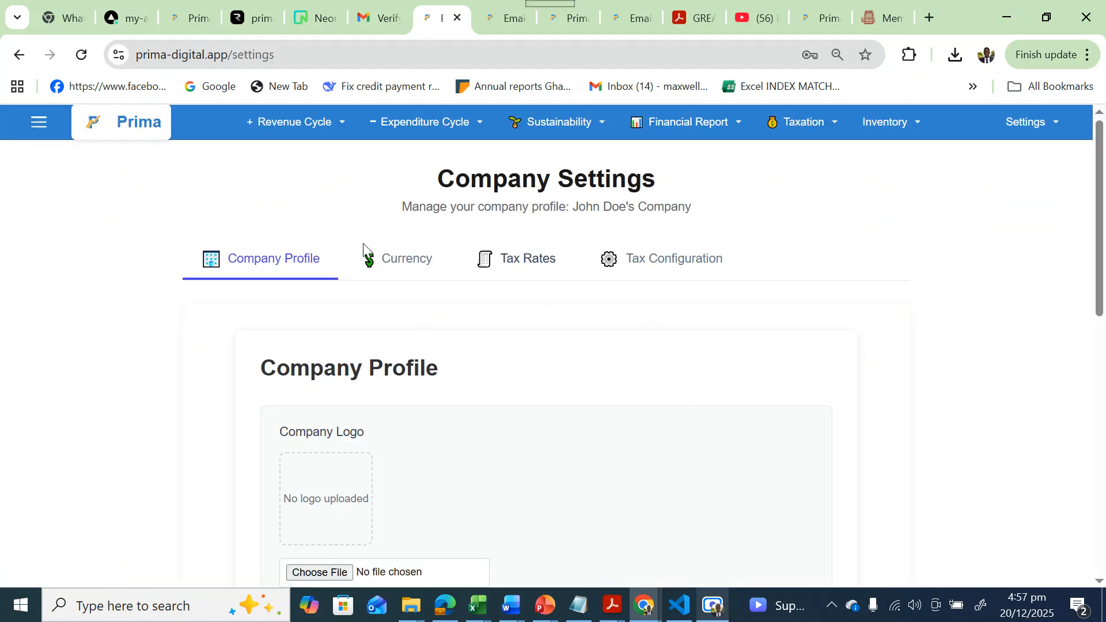
{"action": "scroll", "coordinate": [63, 376], "scroll_direction": "down", "scroll_amount": 4}
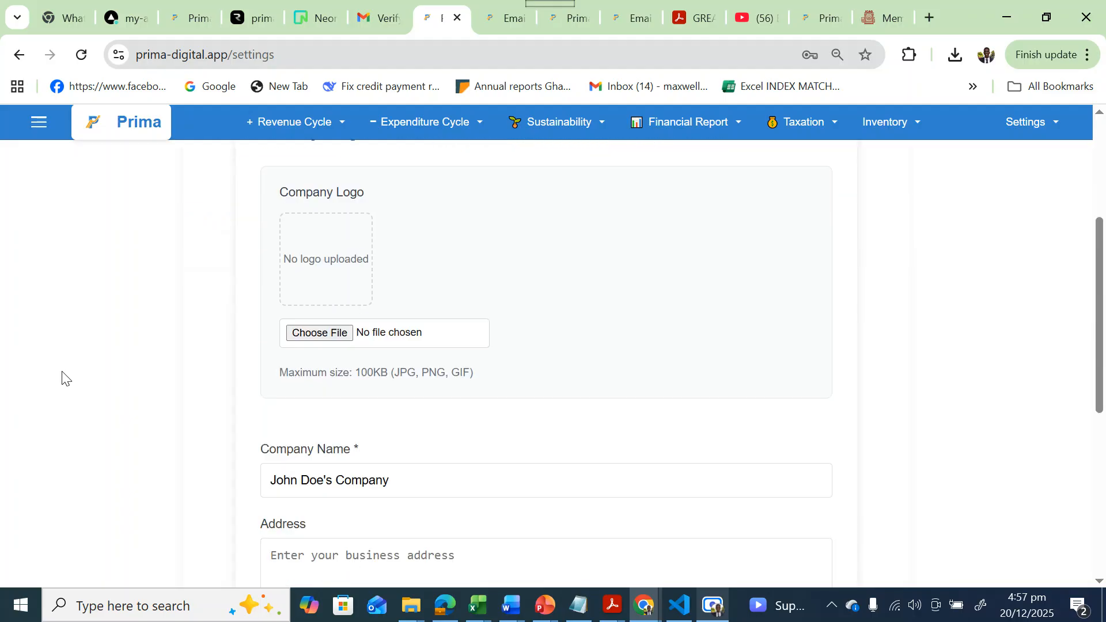
{"action": "scroll", "coordinate": [324, 215], "scroll_direction": "up", "scroll_amount": 3}
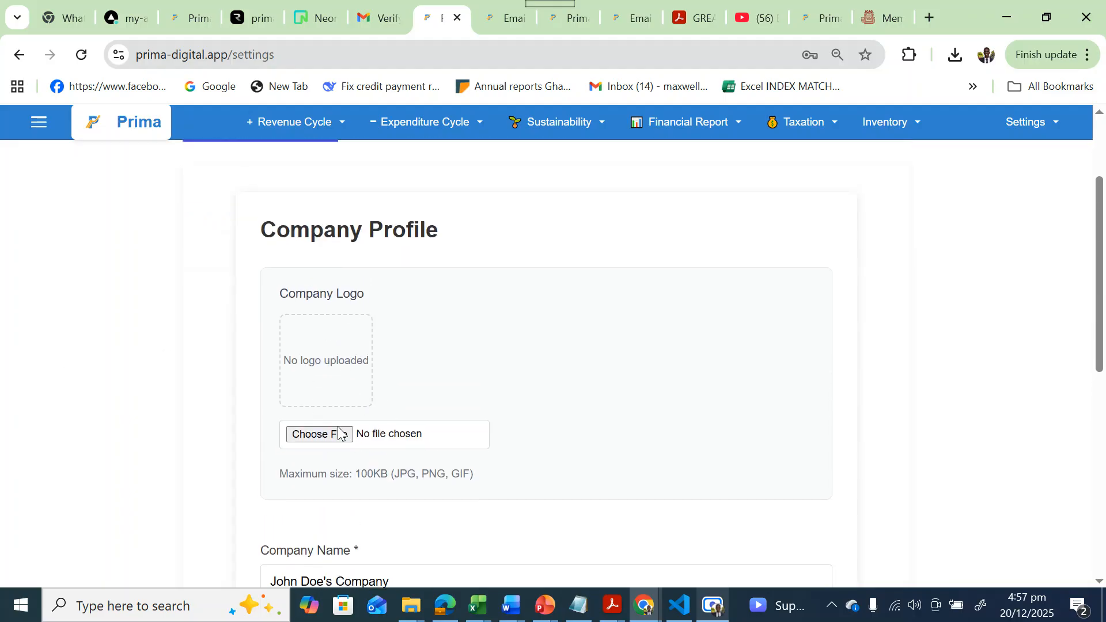
{"action": "scroll", "coordinate": [340, 317], "scroll_direction": "down", "scroll_amount": 4}
{"action": "left_click", "coordinate": [423, 328]}
{"action": "key", "text": "BackSpace"}
{"action": "key", "text": "BackSpace"}
{"action": "key", "text": "BackSpace"}
{"action": "key", "text": "BackSpace"}
{"action": "key", "text": "BackSpace"}
{"action": "key", "text": "BackSpace"}
{"action": "key", "text": "BackSpace"}
{"action": "key", "text": "BackSpace"}
{"action": "key", "text": "BackSpace"}
{"action": "key", "text": "BackSpace"}
{"action": "key", "text": "BackSpace"}
{"action": "key", "text": "BackSpace"}
{"action": "key", "text": "BackSpace"}
{"action": "key", "text": "BackSpace"}
{"action": "key", "text": "BackSpace"}
{"action": "key", "text": "BackSpace"}
{"action": "key", "text": "BackSpace"}
{"action": "key", "text": "BackSpace"}
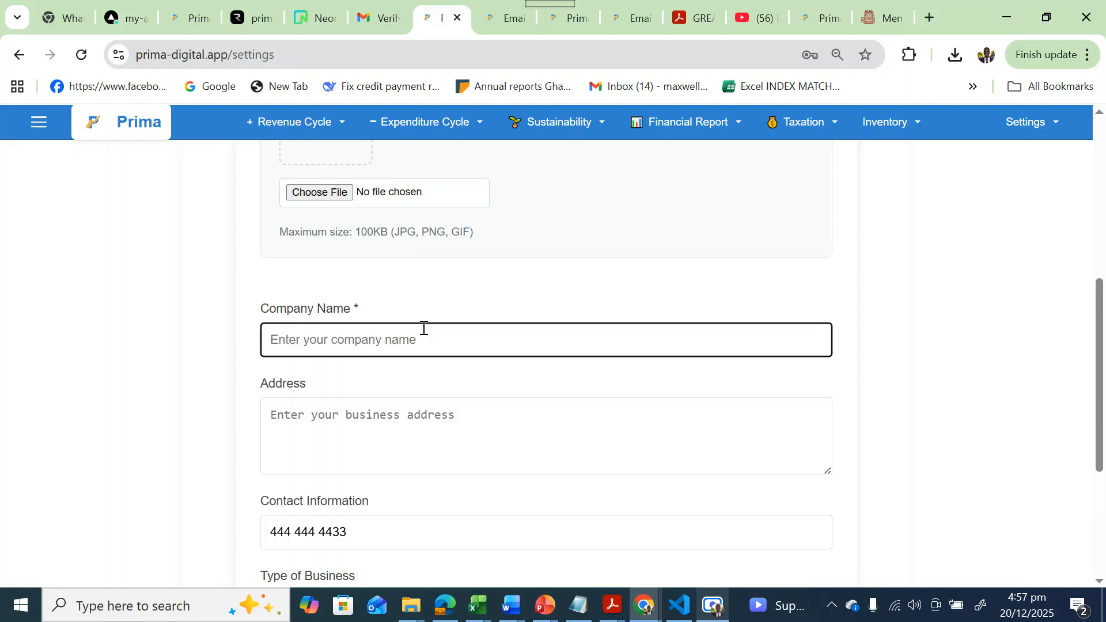
{"action": "type", "text": "F"}
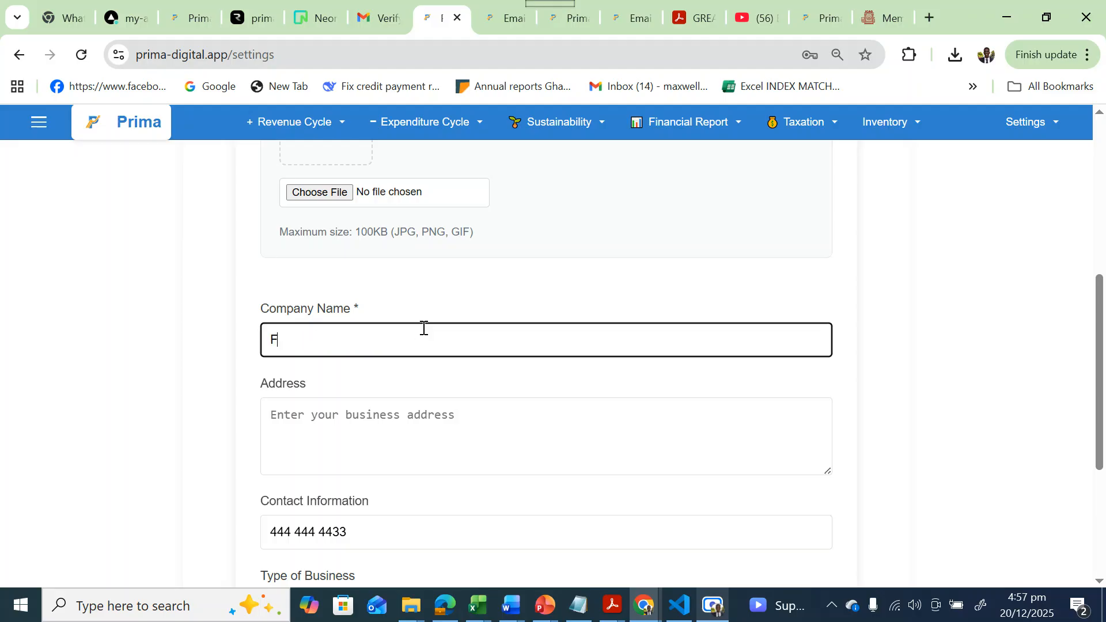
{"action": "type", "text": "lowers Blosom"}
{"action": "type", "text": "Limited"}
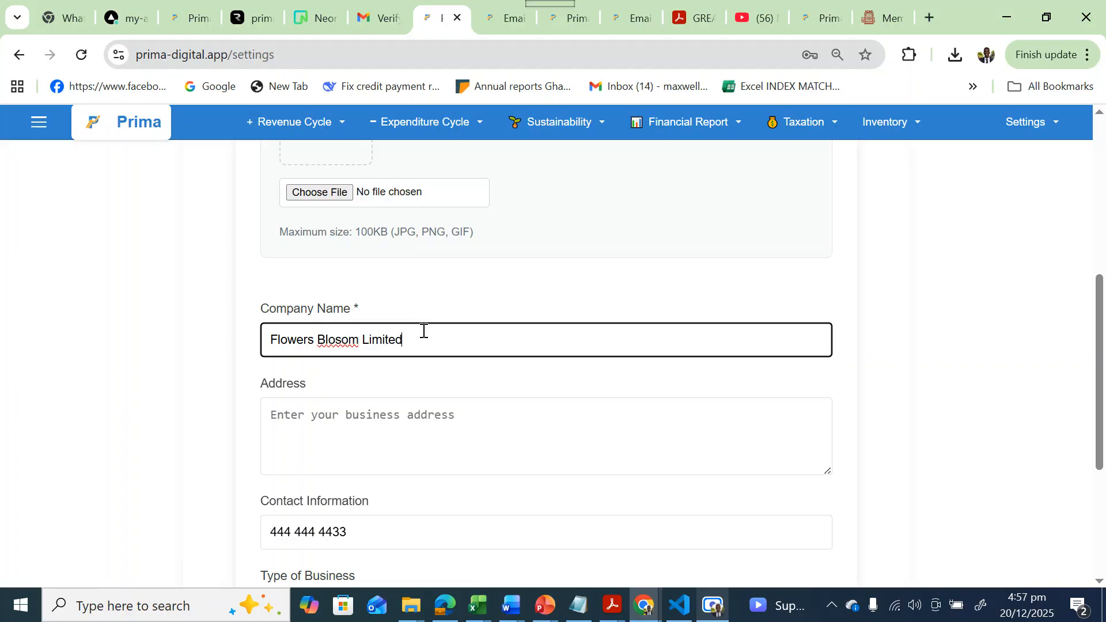
{"action": "left_click", "coordinate": [388, 405]}
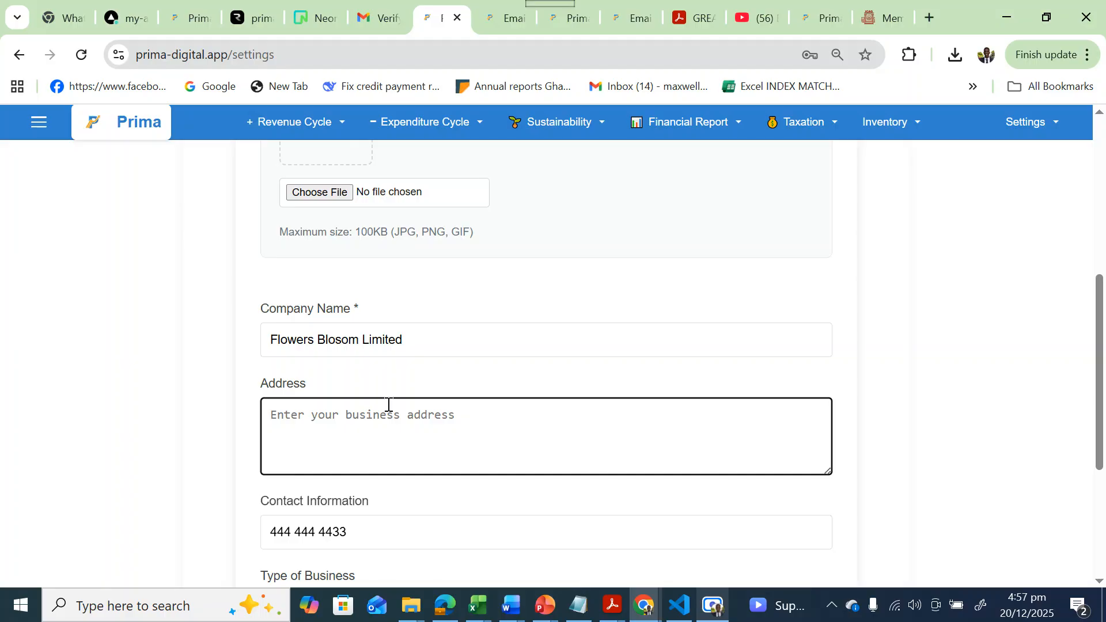
{"action": "type", "text": "Near GBC"}
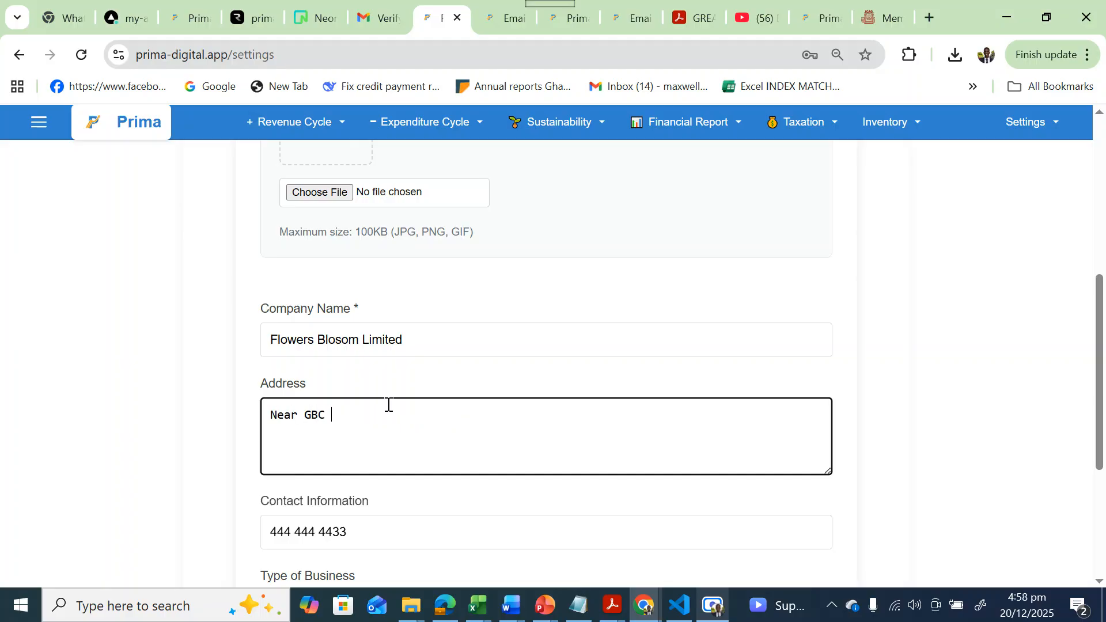
{"action": "type", "text": " Club House"}
{"action": "left_click", "coordinate": [242, 417]}
Set business type to Education and financial year end to 31 December, then update the profile.
{"action": "scroll", "coordinate": [242, 418], "scroll_direction": "down", "scroll_amount": 4}
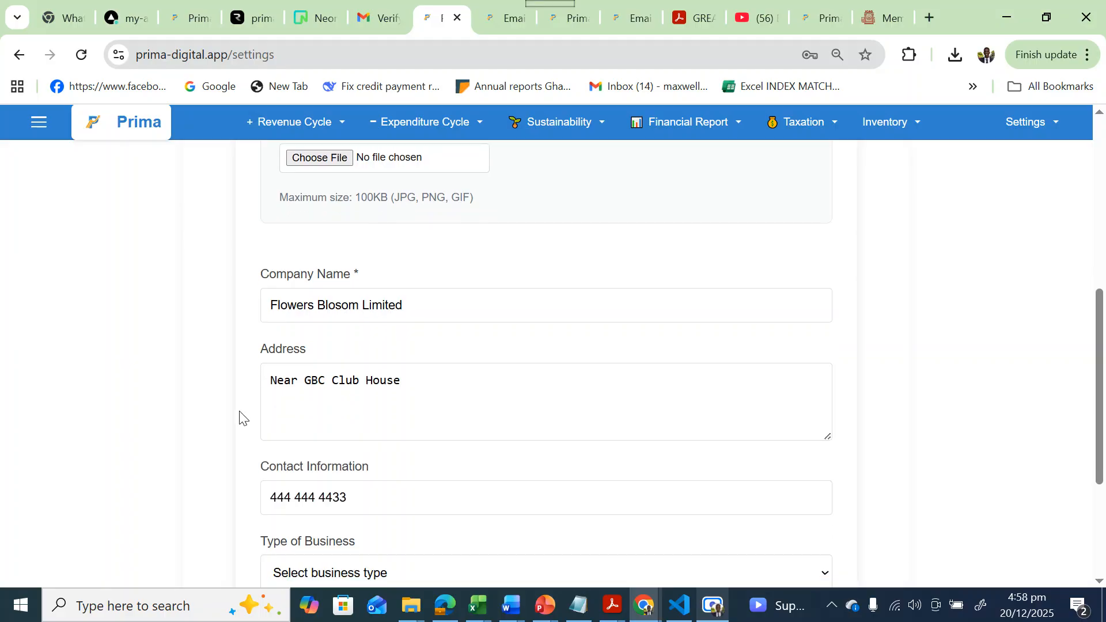
{"action": "left_click", "coordinate": [336, 357]}
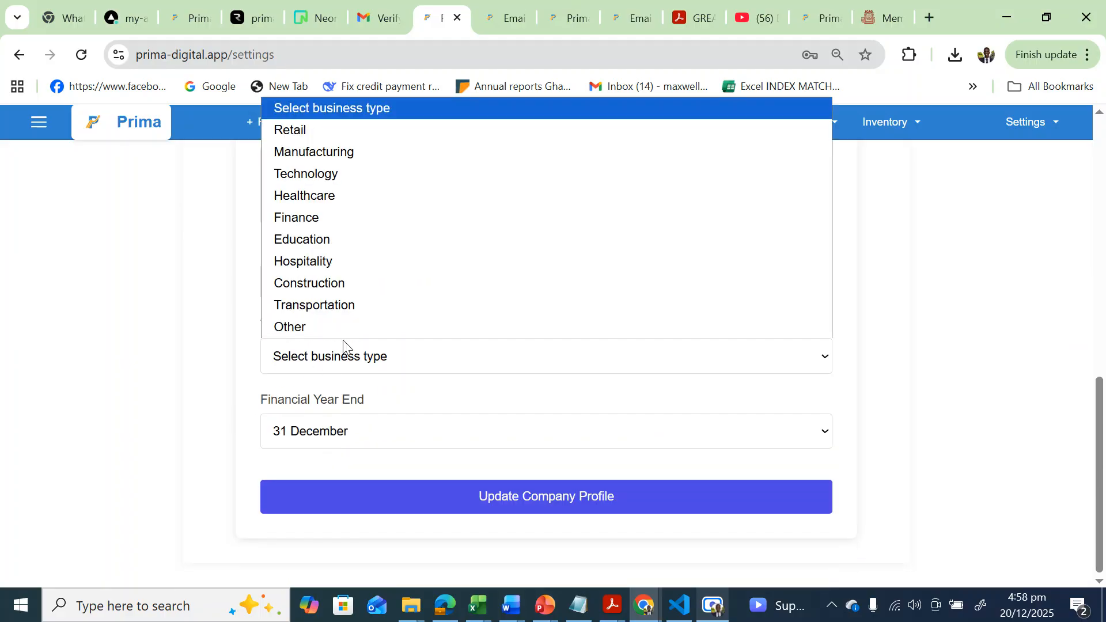
{"action": "left_click", "coordinate": [335, 242]}
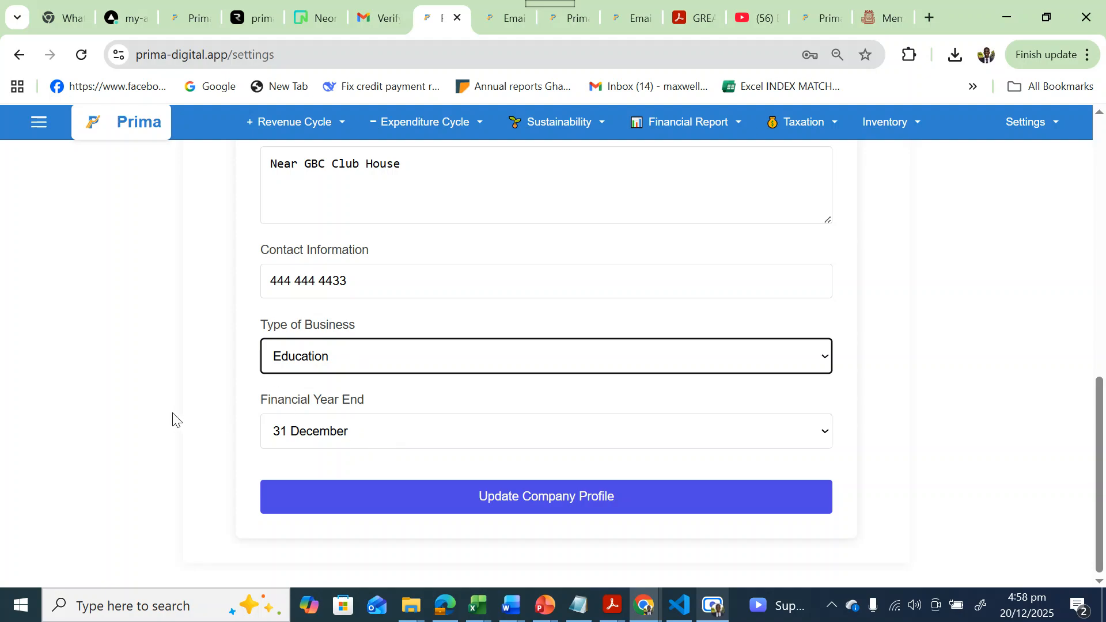
{"action": "left_click", "coordinate": [395, 447]}
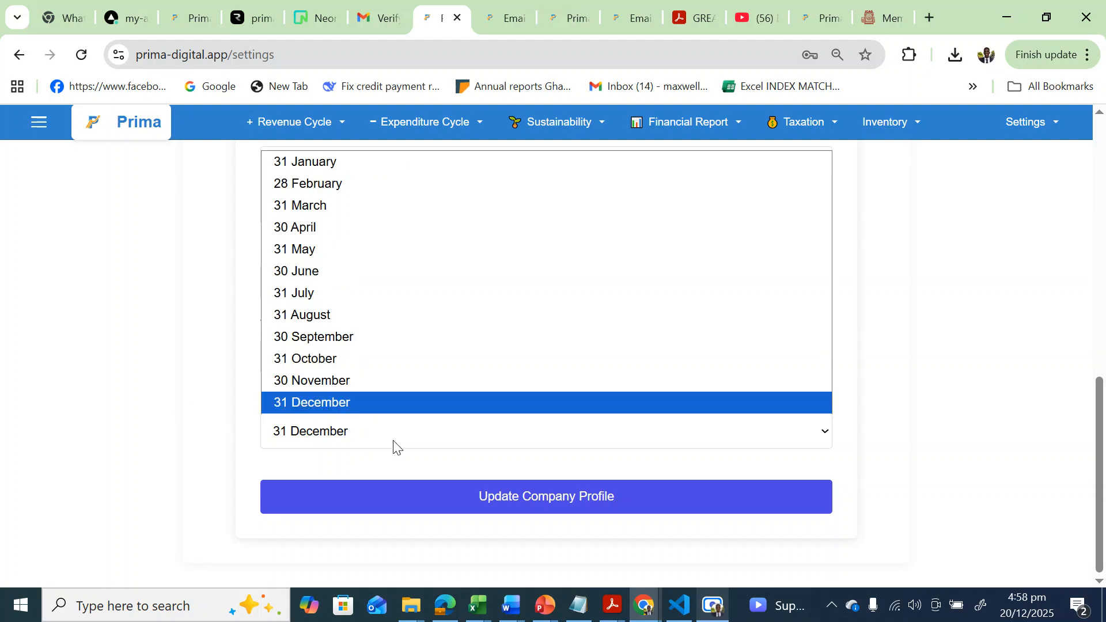
{"action": "left_click", "coordinate": [370, 402]}
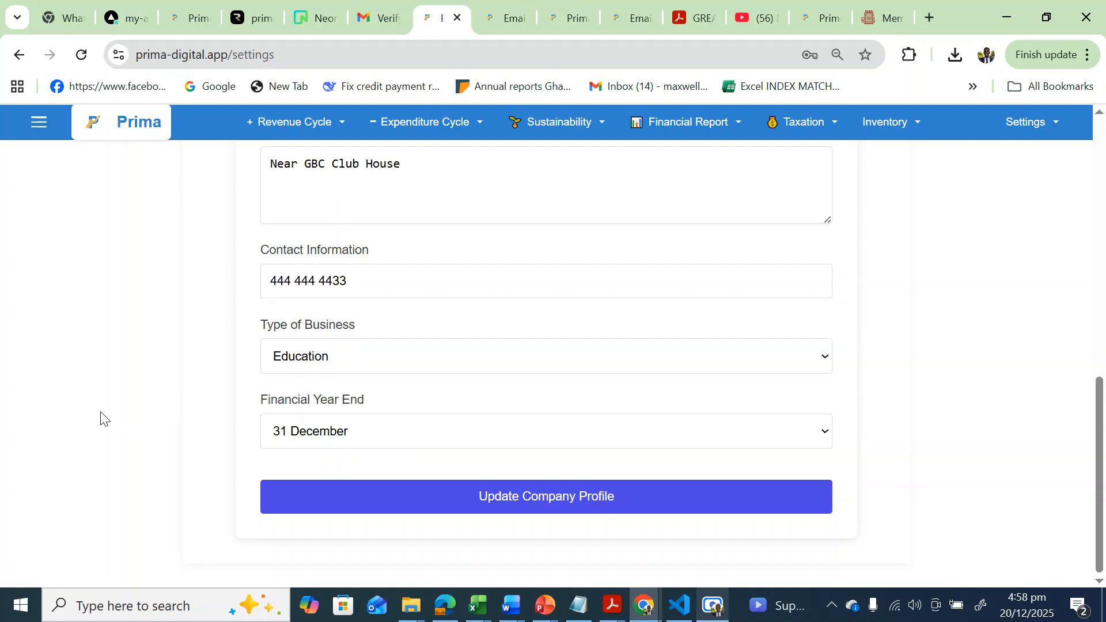
{"action": "left_click", "coordinate": [511, 507]}
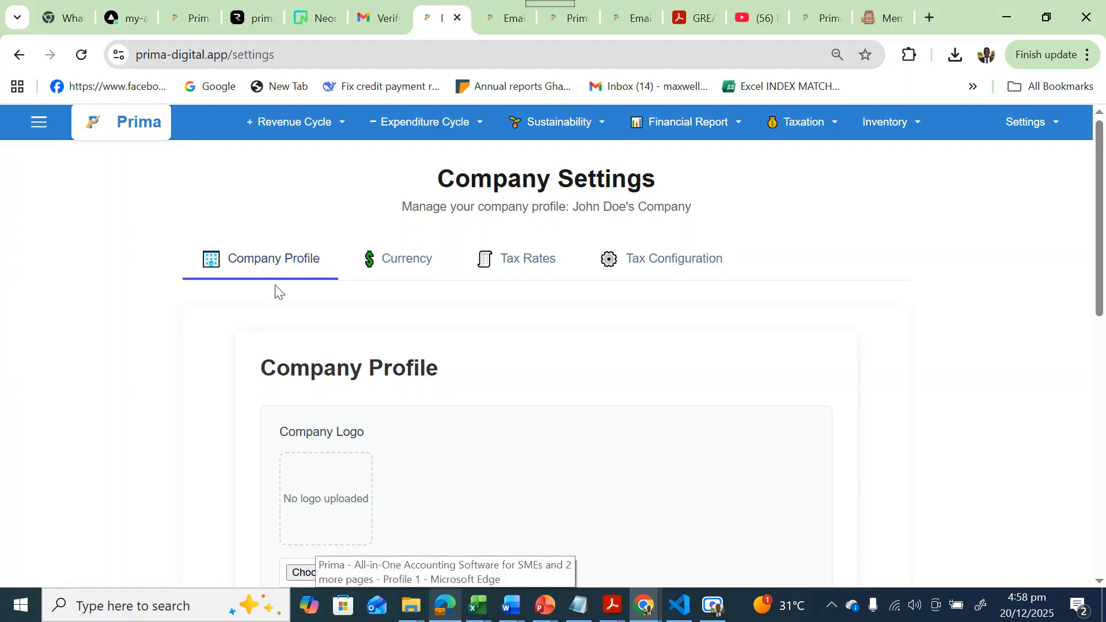
Choose Ghana Cedi (GHS) as the currency, save it, and move to Tax Rates.
{"action": "left_click", "coordinate": [405, 269]}
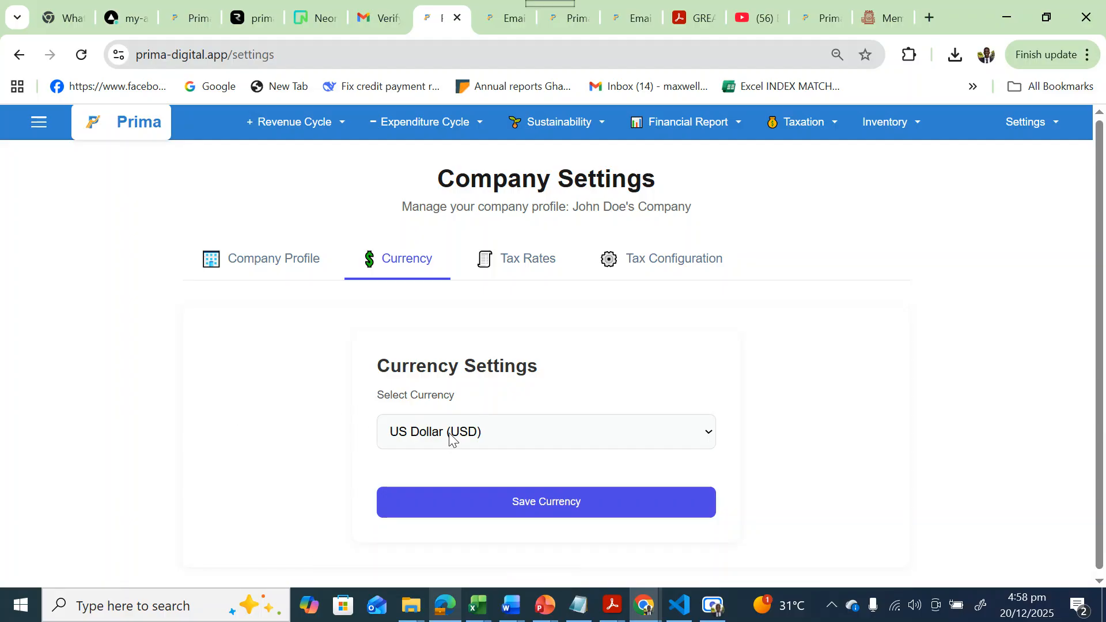
{"action": "left_click", "coordinate": [450, 440]}
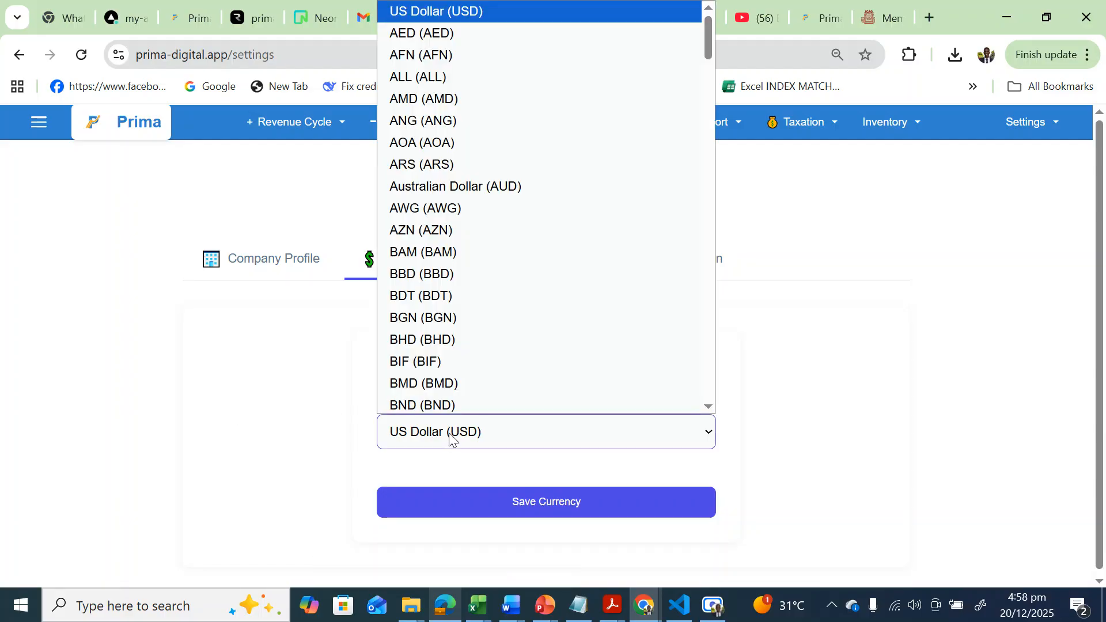
{"action": "type", "text": "gh"}
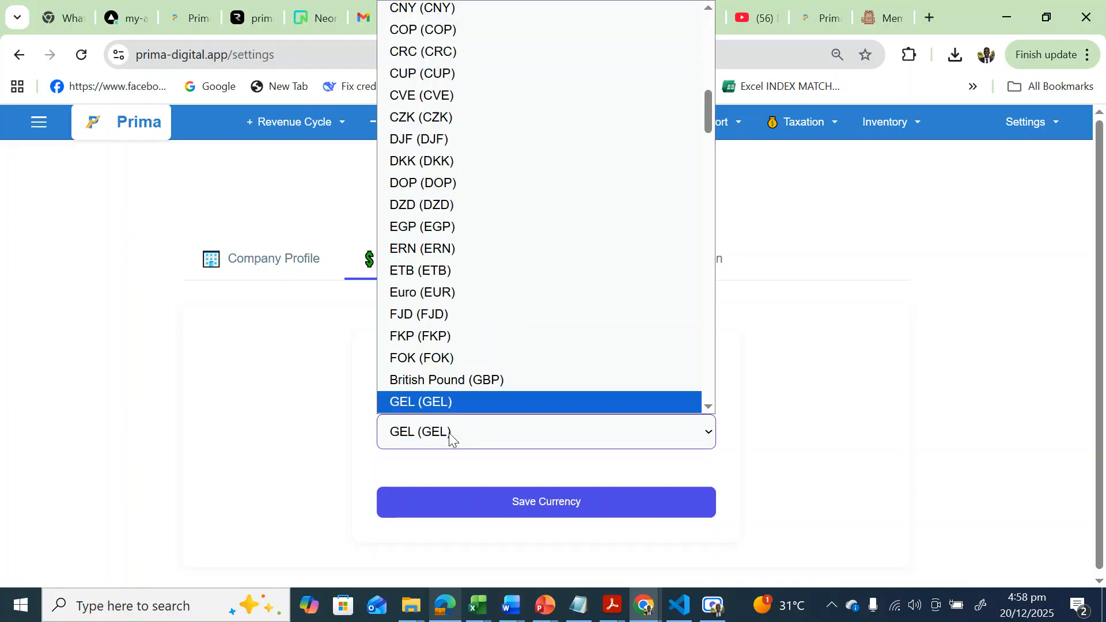
{"action": "key", "text": "Down"}
{"action": "key", "text": "Down"}
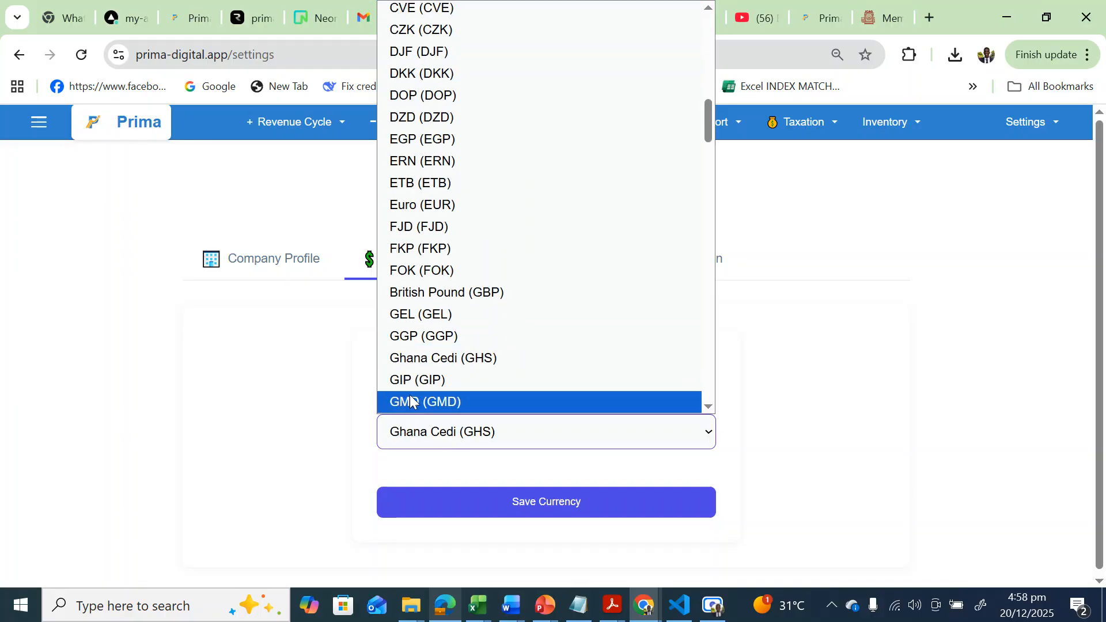
{"action": "left_click", "coordinate": [407, 438]}
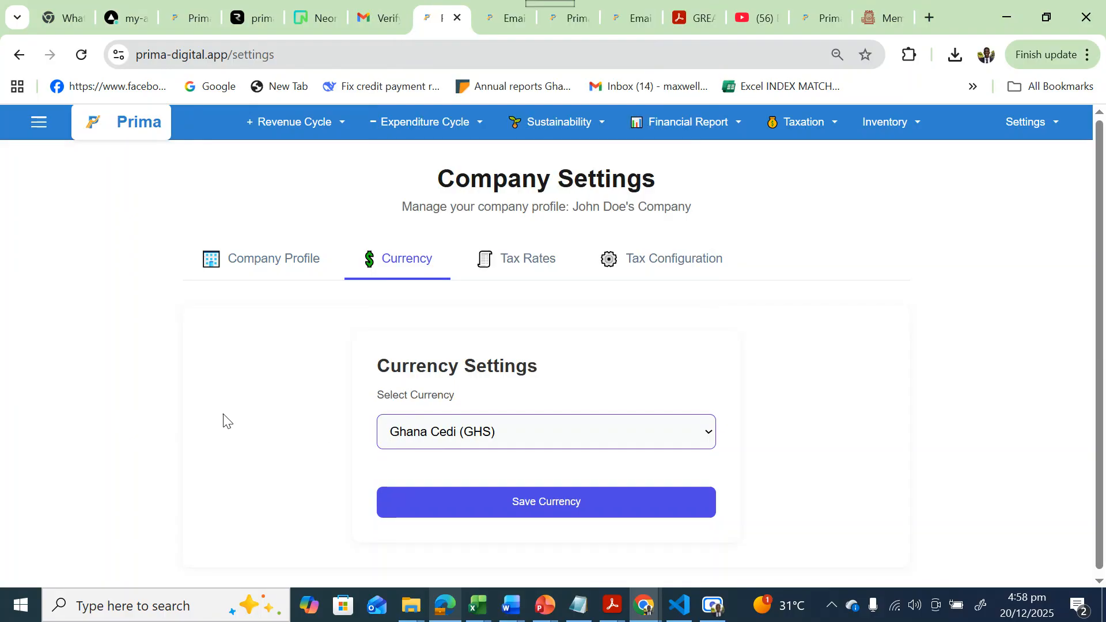
{"action": "left_click", "coordinate": [532, 511]}
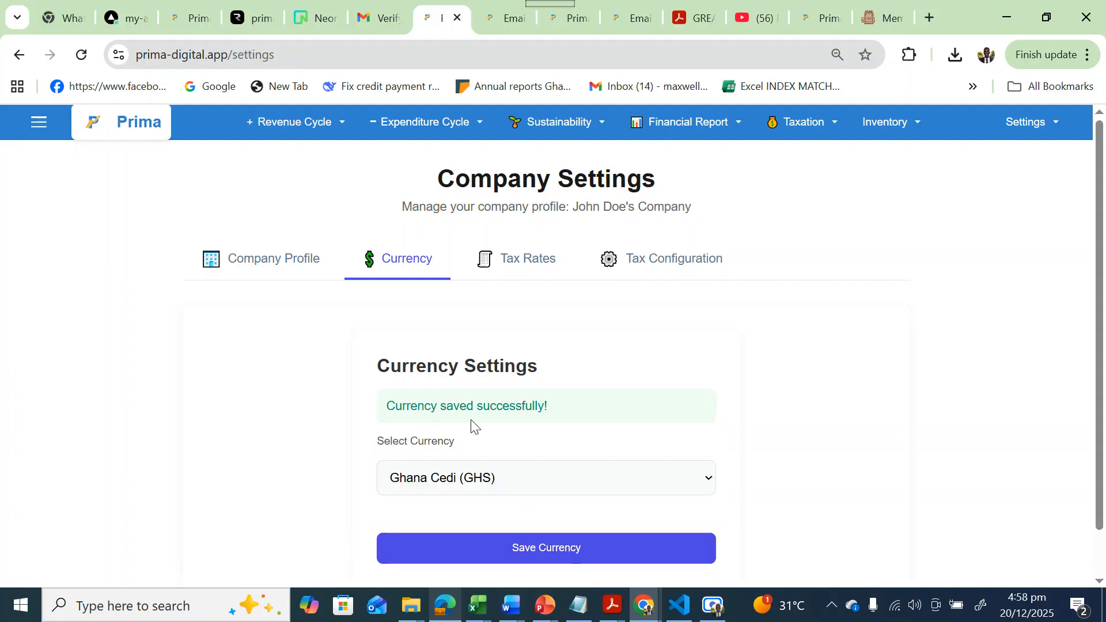
{"action": "left_click", "coordinate": [505, 264]}
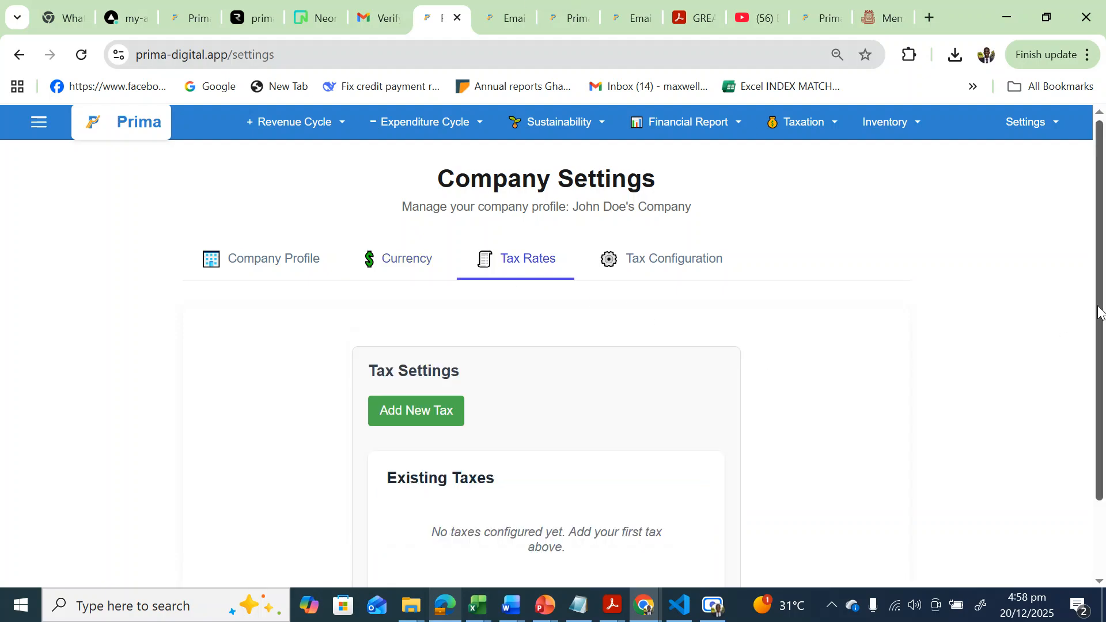
Start a new tax and name it 'VAT 15%'.
{"action": "scroll", "coordinate": [1098, 314], "scroll_direction": "down", "scroll_amount": 2}
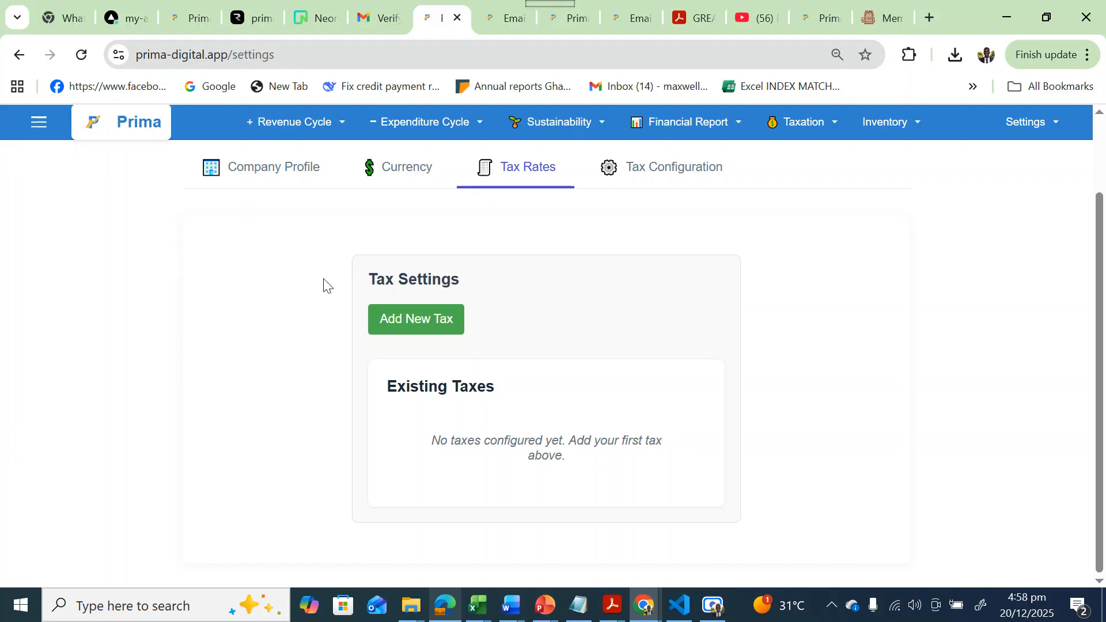
{"action": "left_click", "coordinate": [414, 318]}
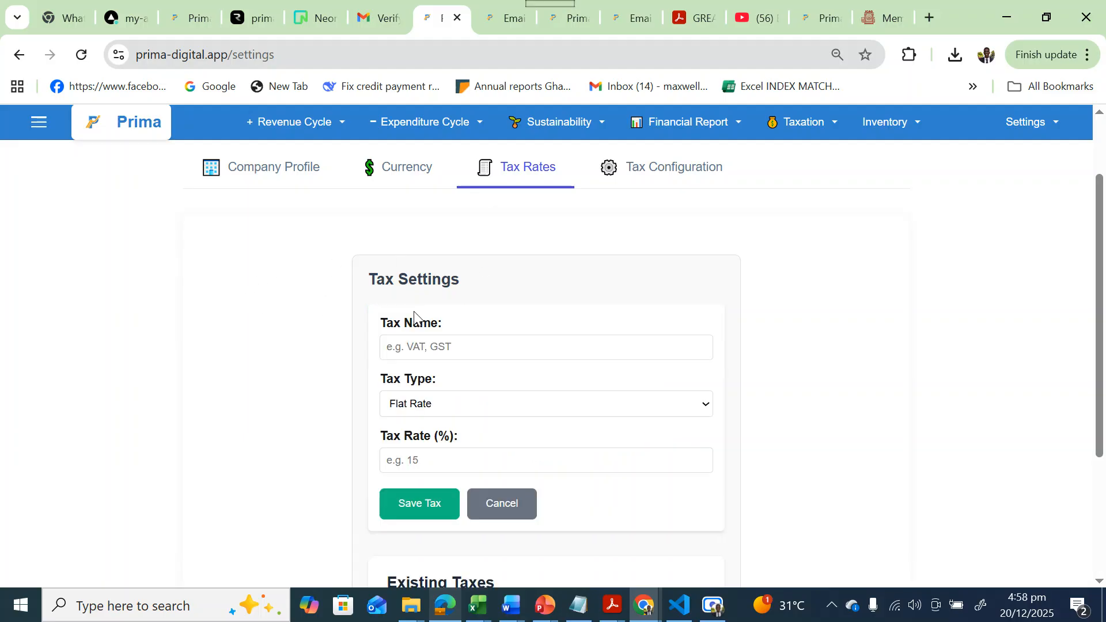
{"action": "mouse_move", "coordinate": [1094, 358]}
{"action": "left_mouse_down"}
{"action": "mouse_move", "coordinate": [1098, 466]}
{"action": "mouse_move", "coordinate": [1097, 359]}
{"action": "mouse_move", "coordinate": [1097, 369]}
{"action": "left_mouse_up"}
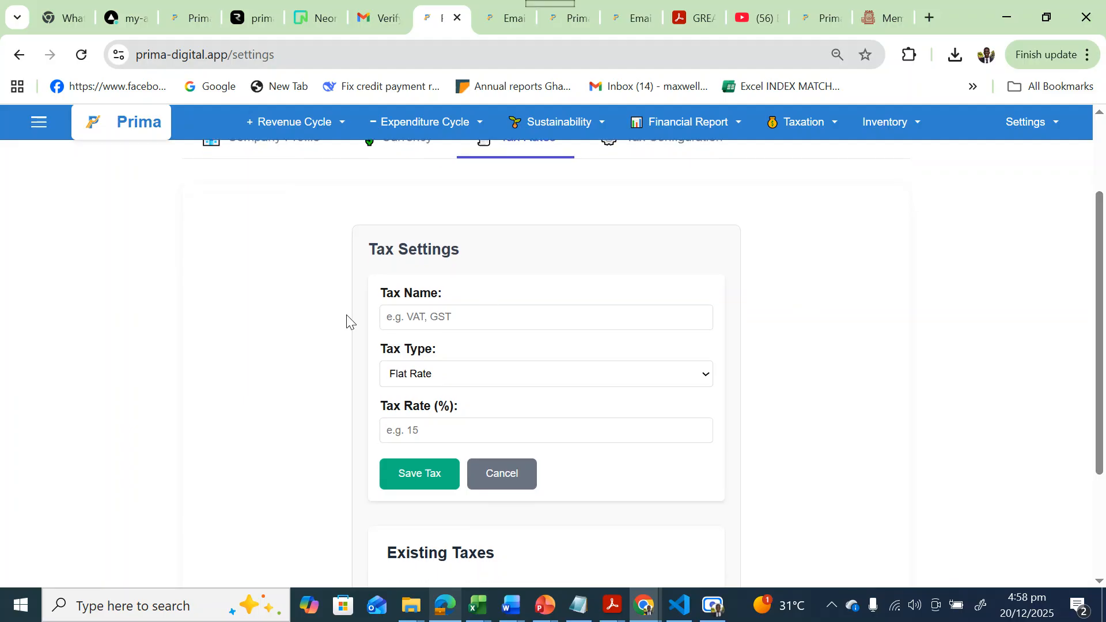
{"action": "left_click", "coordinate": [428, 316]}
{"action": "type", "text": "V"}
{"action": "key", "text": "BackSpace"}
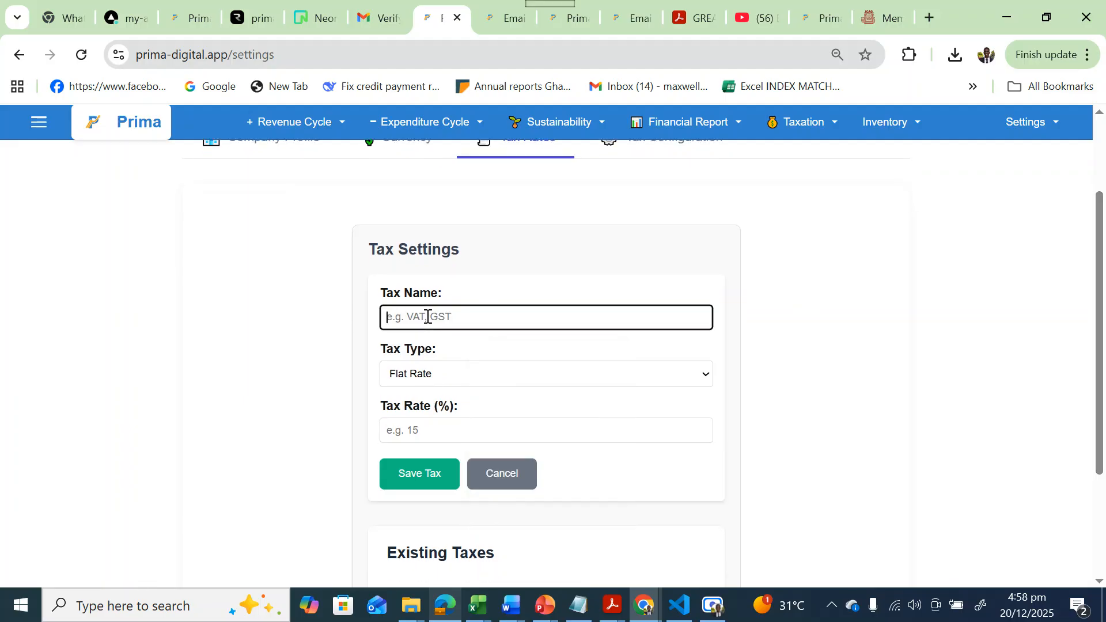
{"action": "type", "text": "VAT 15%"}
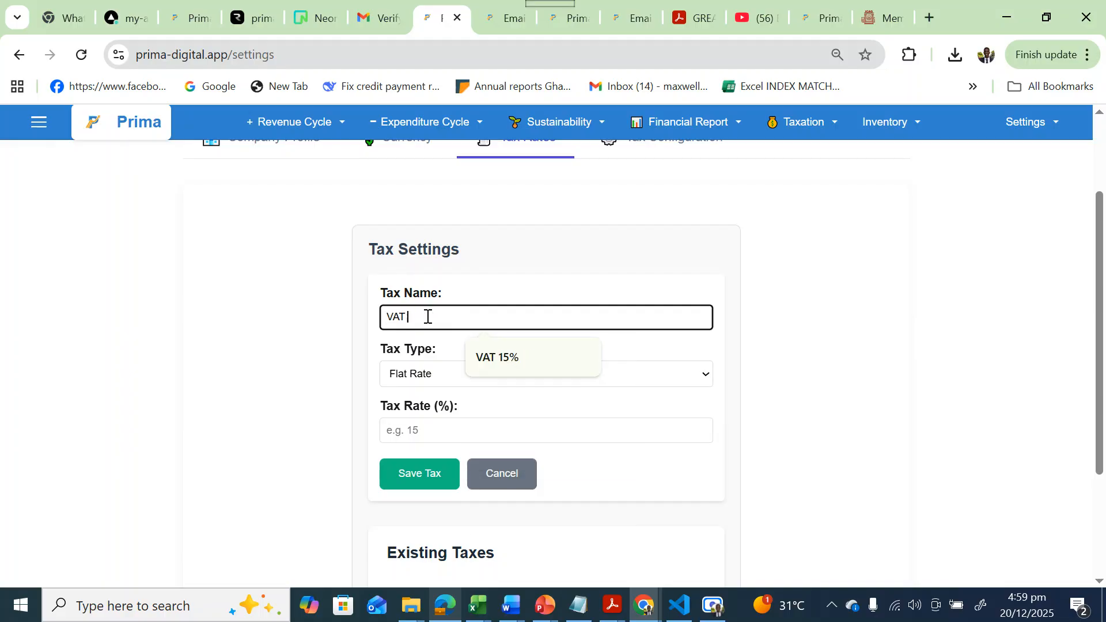
{"action": "left_click", "coordinate": [282, 351]}
{"action": "left_click_drag", "start_coordinate": [281, 350], "coordinate": [406, 353]}
Set the tax type to VAT Cumulative.
{"action": "left_click", "coordinate": [433, 369]}
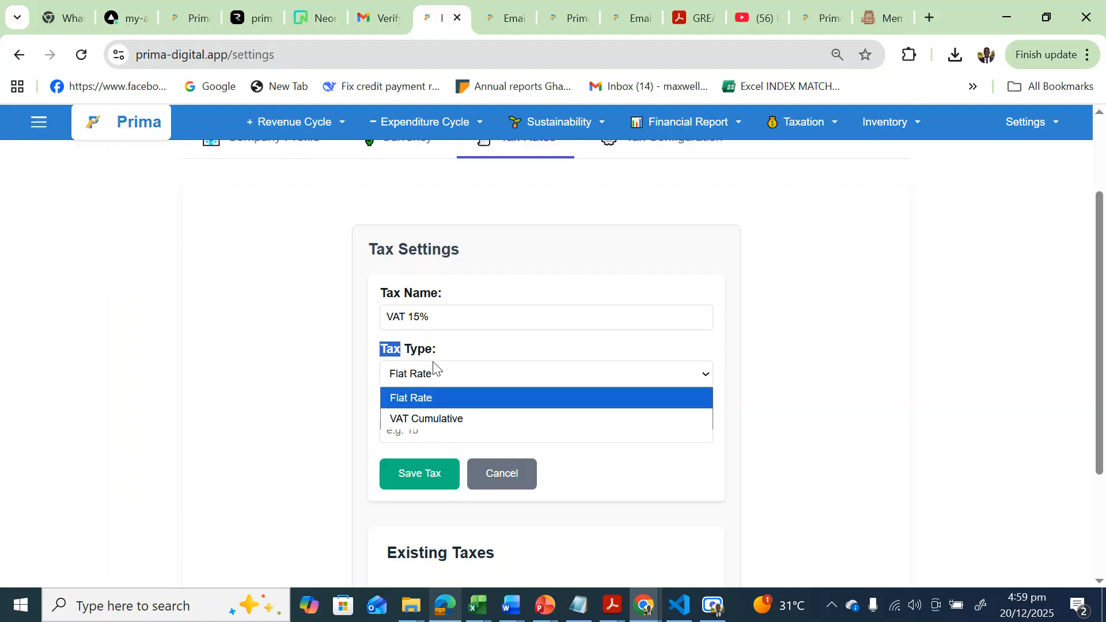
{"action": "left_click", "coordinate": [414, 399]}
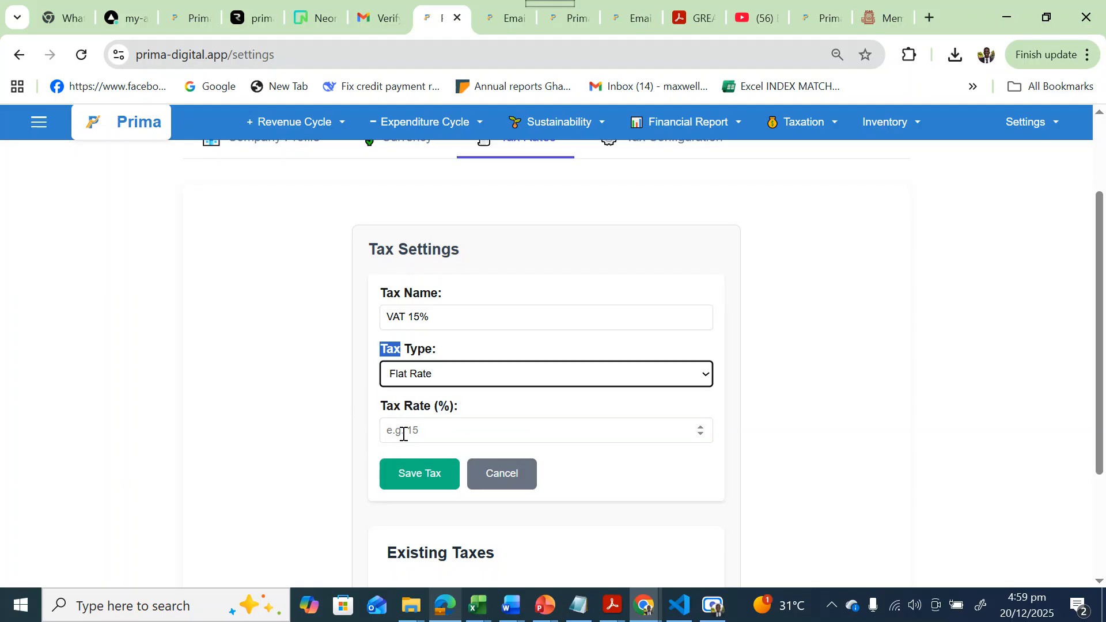
{"action": "left_click", "coordinate": [479, 373]}
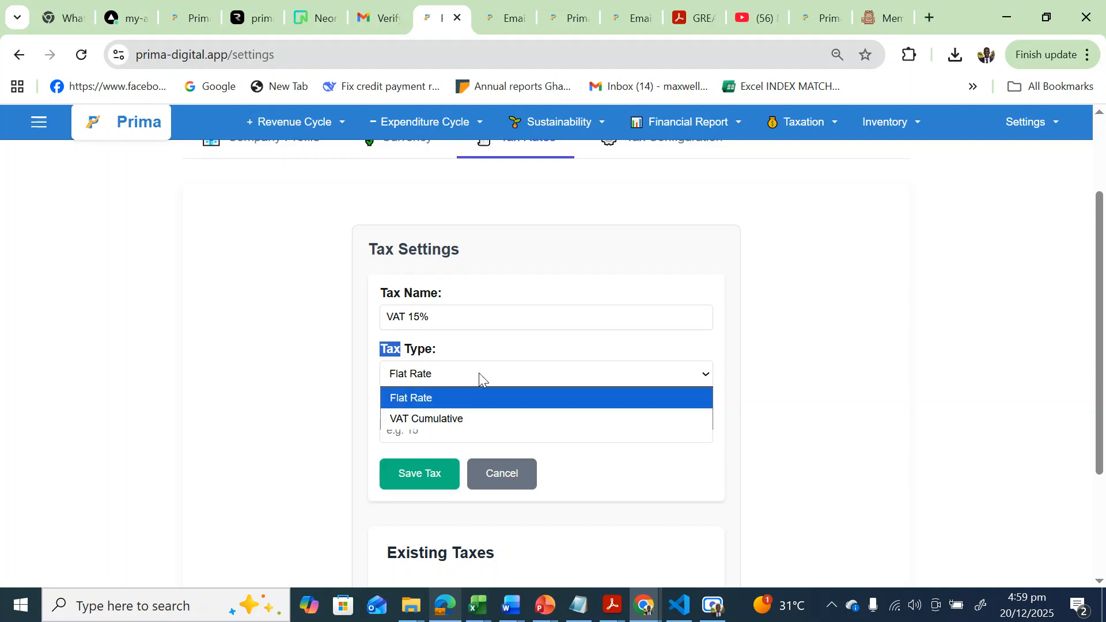
{"action": "left_click", "coordinate": [438, 420]}
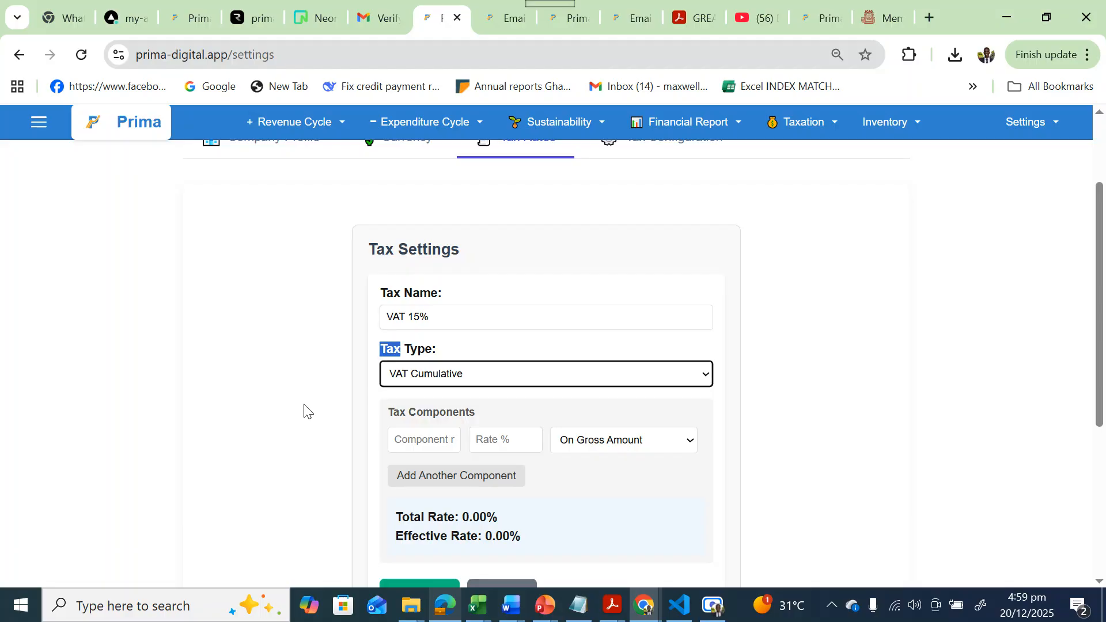
Enter the first component NHIL with an initial rate of 5.
{"action": "left_click_drag", "start_coordinate": [1098, 348], "coordinate": [1098, 396]}
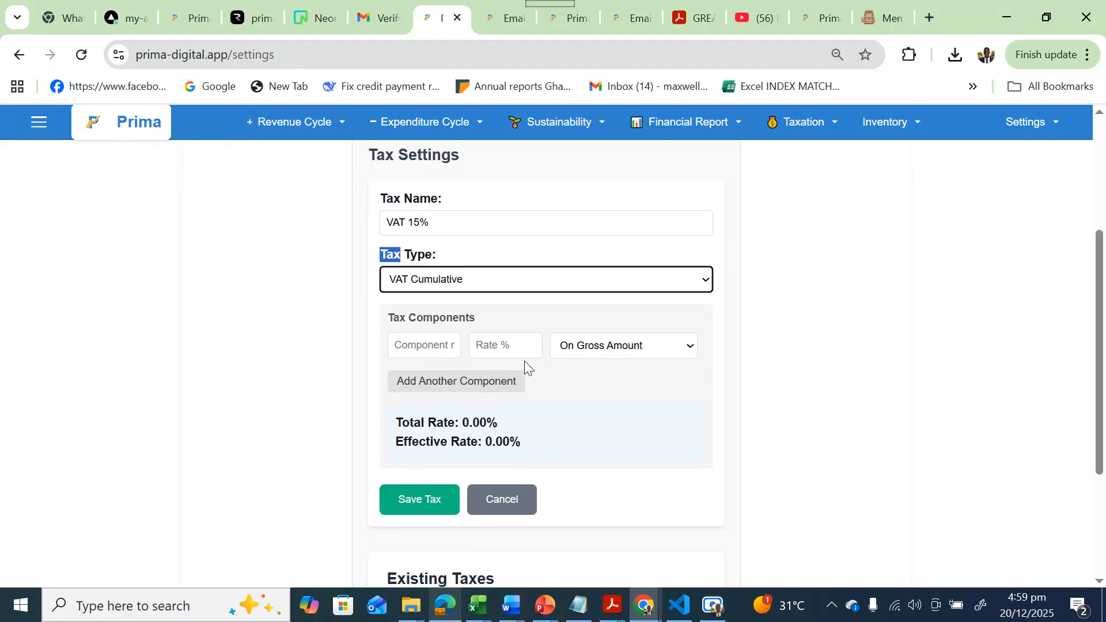
{"action": "left_click", "coordinate": [394, 346]}
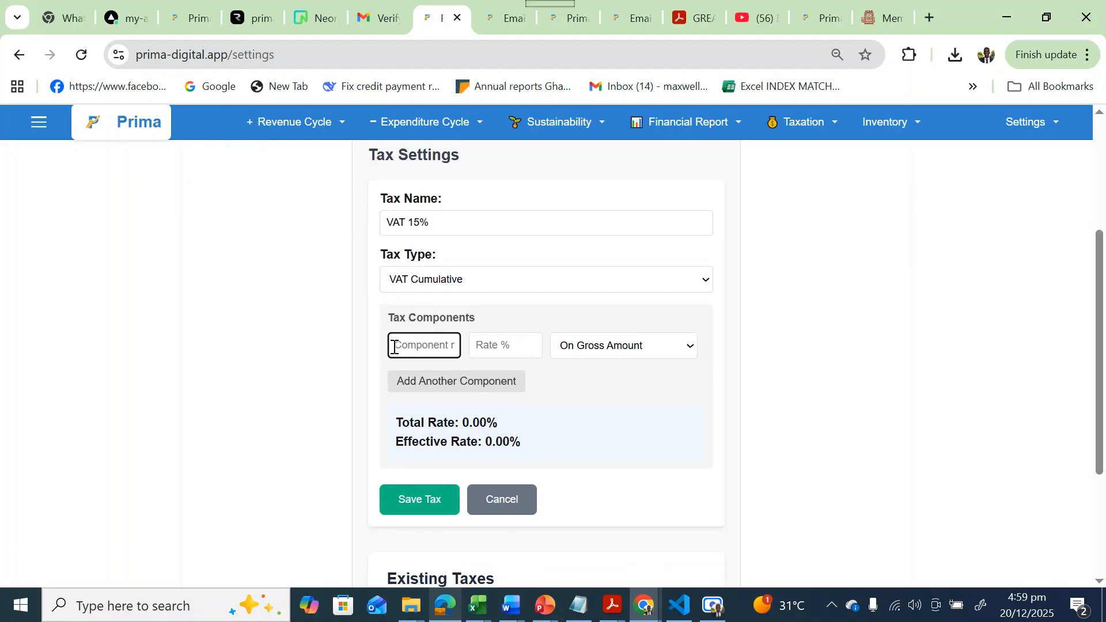
{"action": "type", "text": "NHIL"}
{"action": "left_click", "coordinate": [514, 353]}
{"action": "type", "text": "5"}
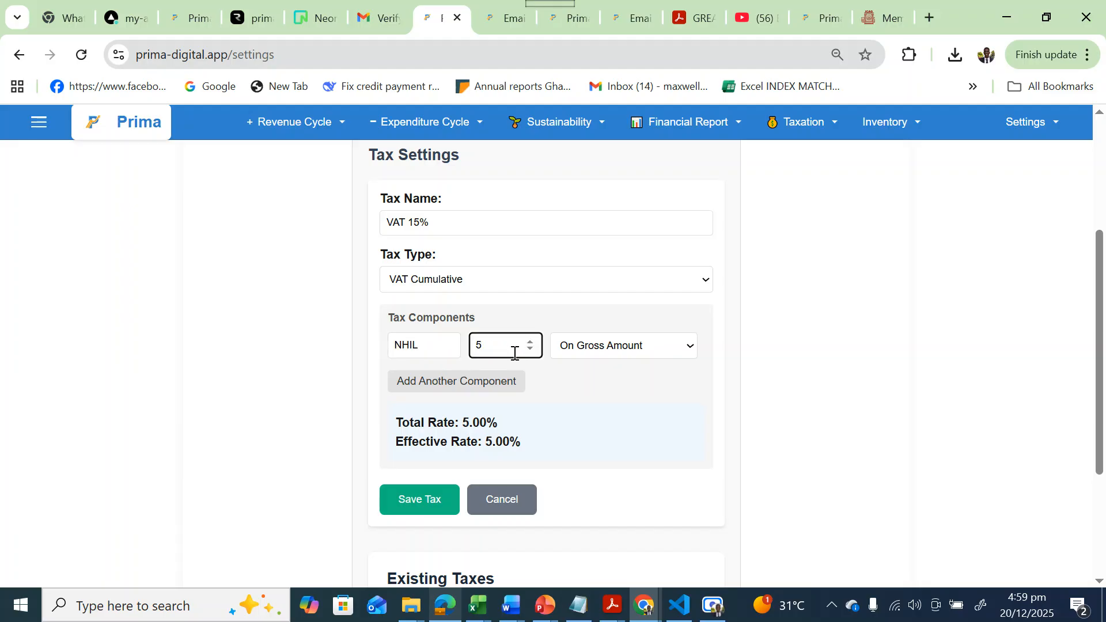
Add a second component named 'GETFUND Levy' at 5.
{"action": "left_click", "coordinate": [416, 385]}
{"action": "left_click", "coordinate": [404, 382]}
{"action": "type", "text": "G"}
{"action": "type", "text": "ETFUND"}
{"action": "left_click", "coordinate": [462, 379]}
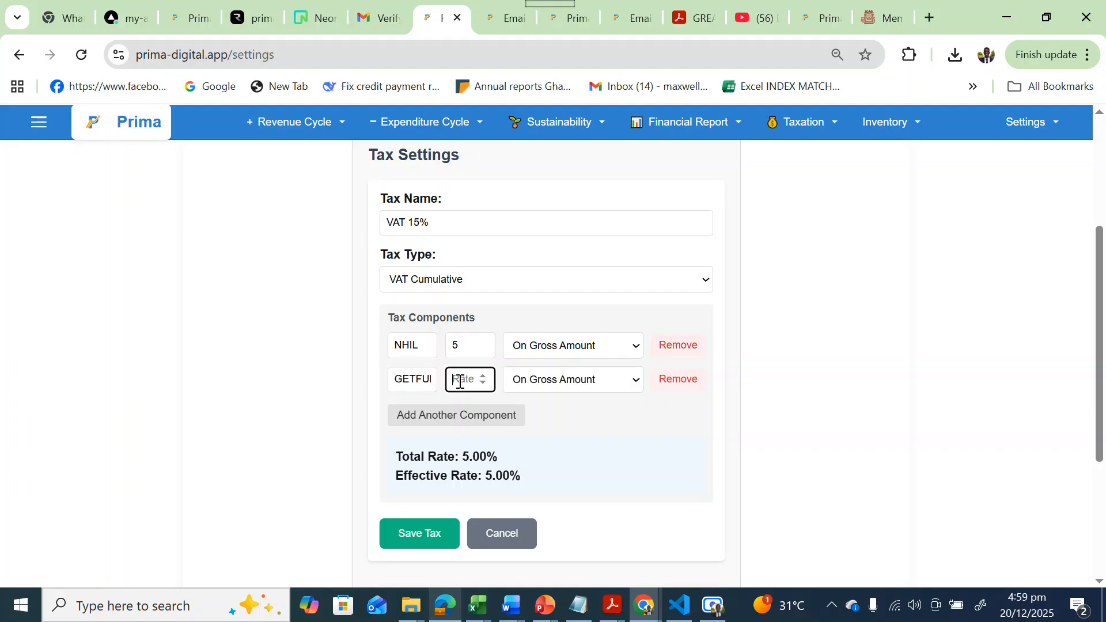
{"action": "left_click", "coordinate": [405, 379]}
{"action": "key", "text": "End"}
{"action": "type", "text": "F"}
{"action": "key", "text": "BackSpace"}
{"action": "type", "text": "Levy"}
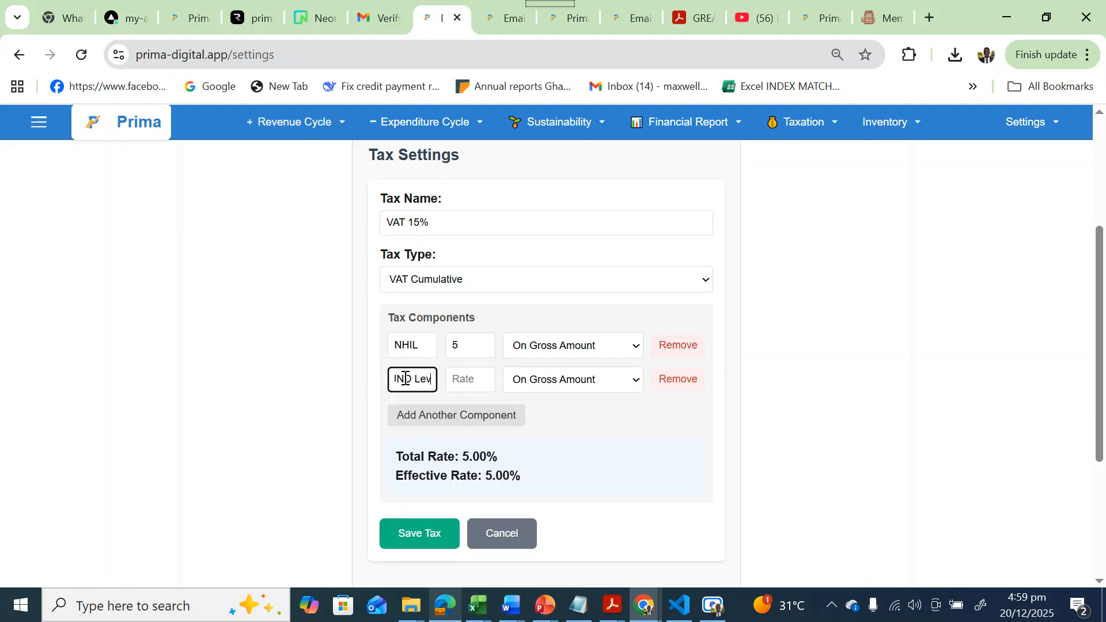
{"action": "left_click", "coordinate": [470, 379]}
{"action": "type", "text": "5"}
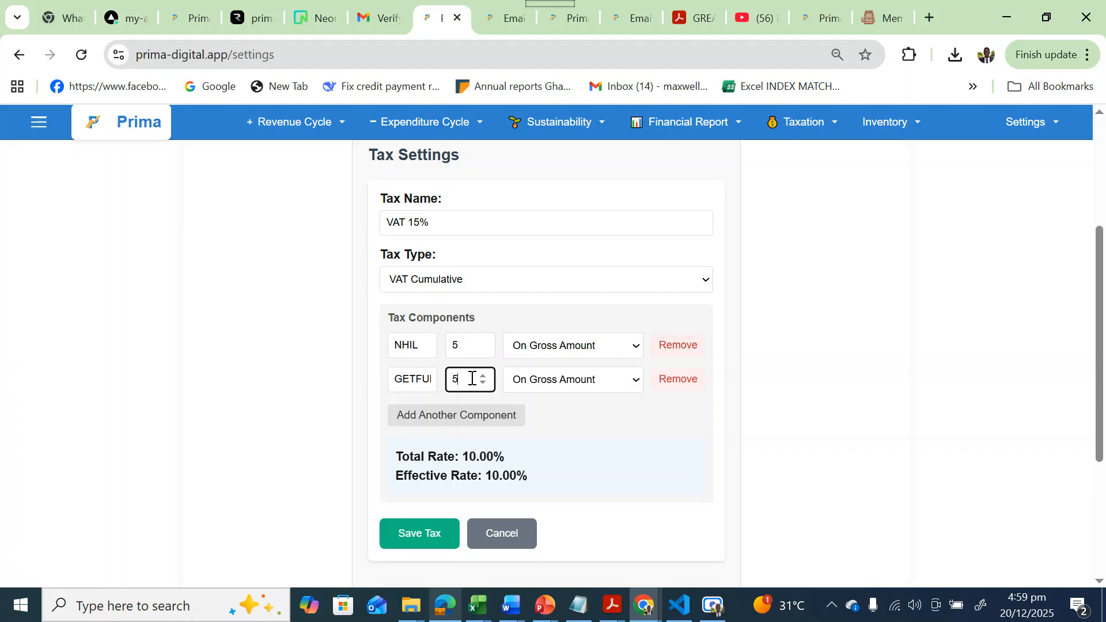
Correct the NHIL and GETFUND Levy rates to 2.5% each.
{"action": "left_click", "coordinate": [467, 348]}
{"action": "key", "text": "BackSpace"}
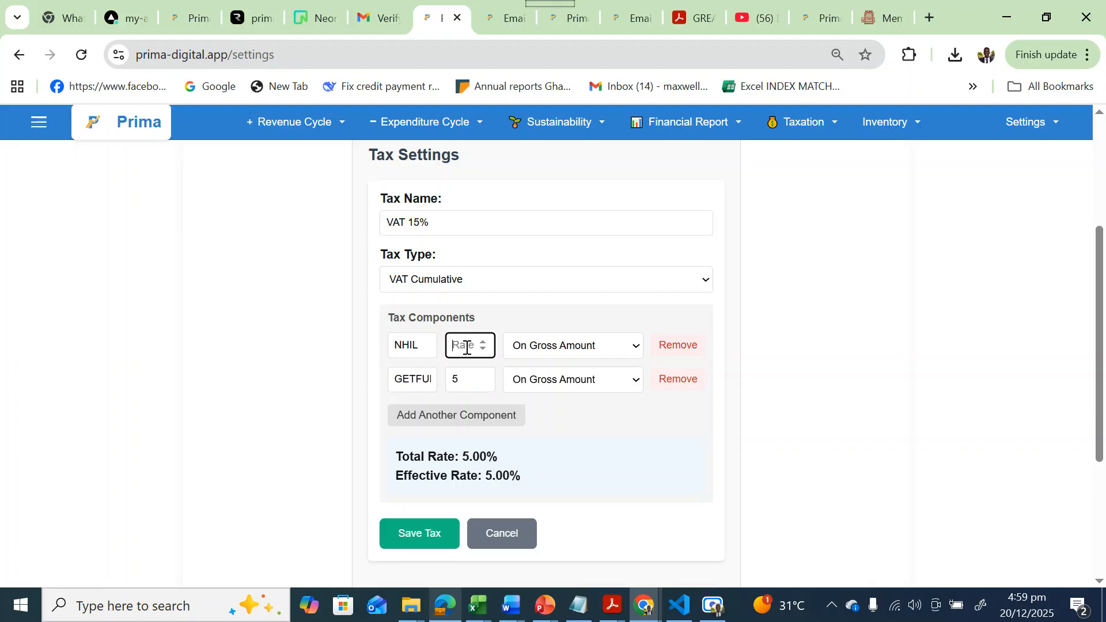
{"action": "type", "text": "2."}
{"action": "left_click", "coordinate": [464, 370]}
{"action": "key", "text": "BackSpace"}
{"action": "type", "text": "2.5"}
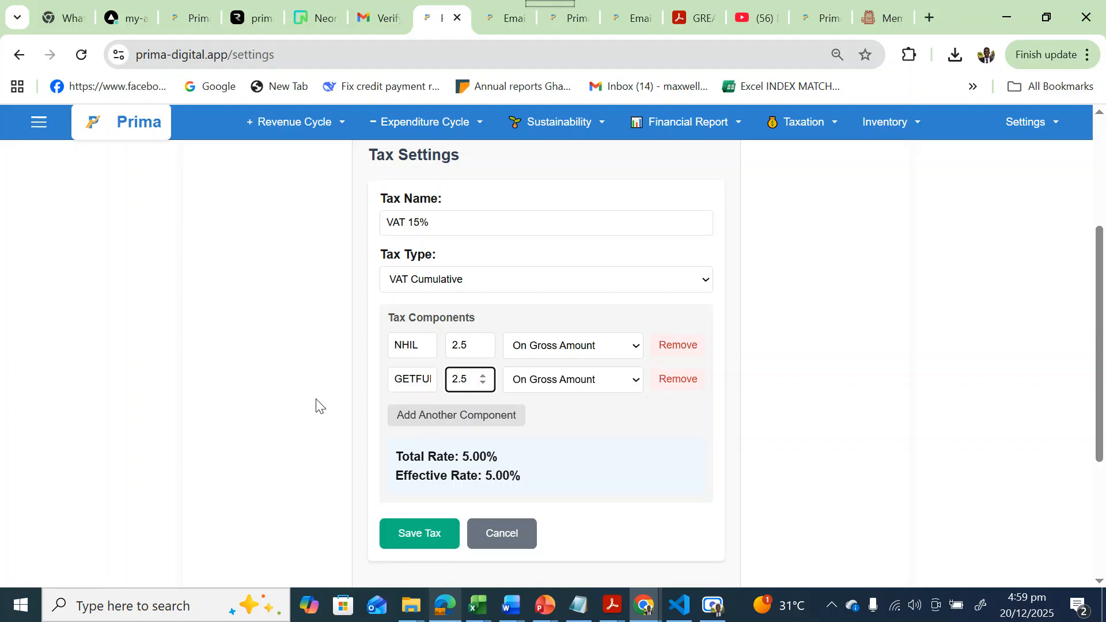
{"action": "scroll", "coordinate": [316, 406], "scroll_direction": "down", "scroll_amount": 1}
{"action": "scroll", "coordinate": [316, 407], "scroll_direction": "down", "scroll_amount": 3}
{"action": "scroll", "coordinate": [338, 352], "scroll_direction": "up", "scroll_amount": 3}
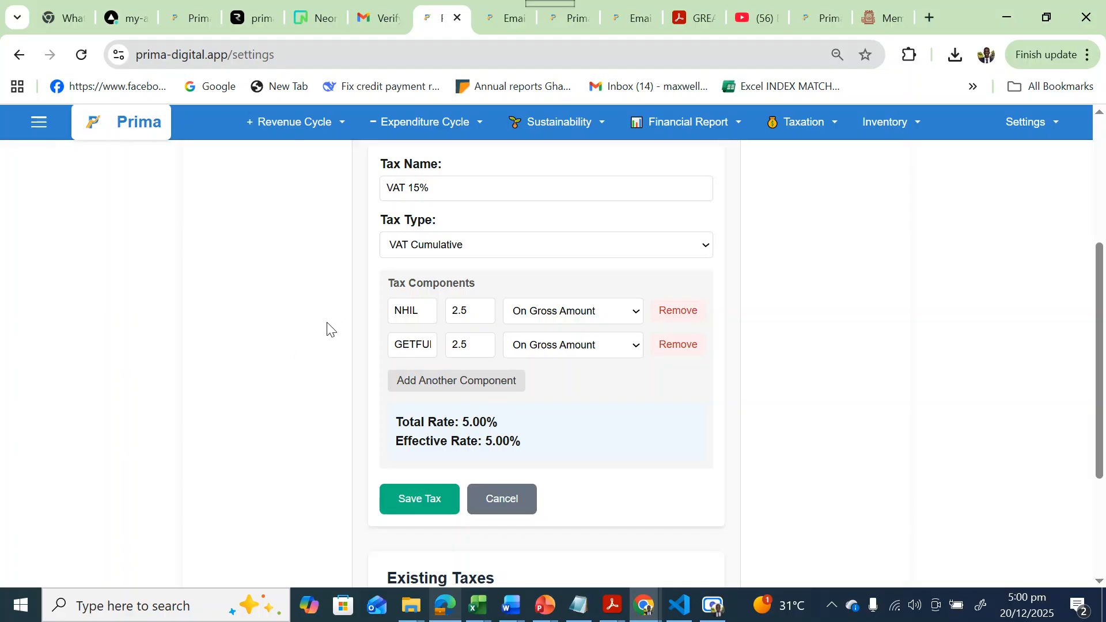
Add a third component VAT at 15%, bringing the total to 20%.
{"action": "left_click", "coordinate": [413, 381]}
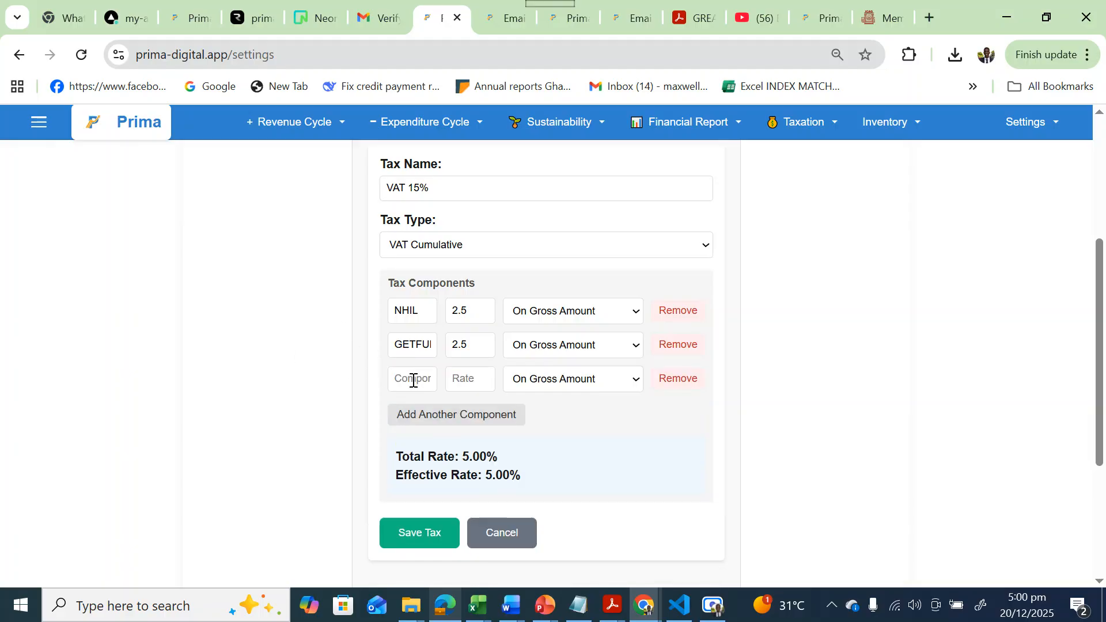
{"action": "left_click", "coordinate": [400, 380]}
{"action": "type", "text": "VAT"}
{"action": "left_click", "coordinate": [469, 381]}
{"action": "type", "text": "15"}
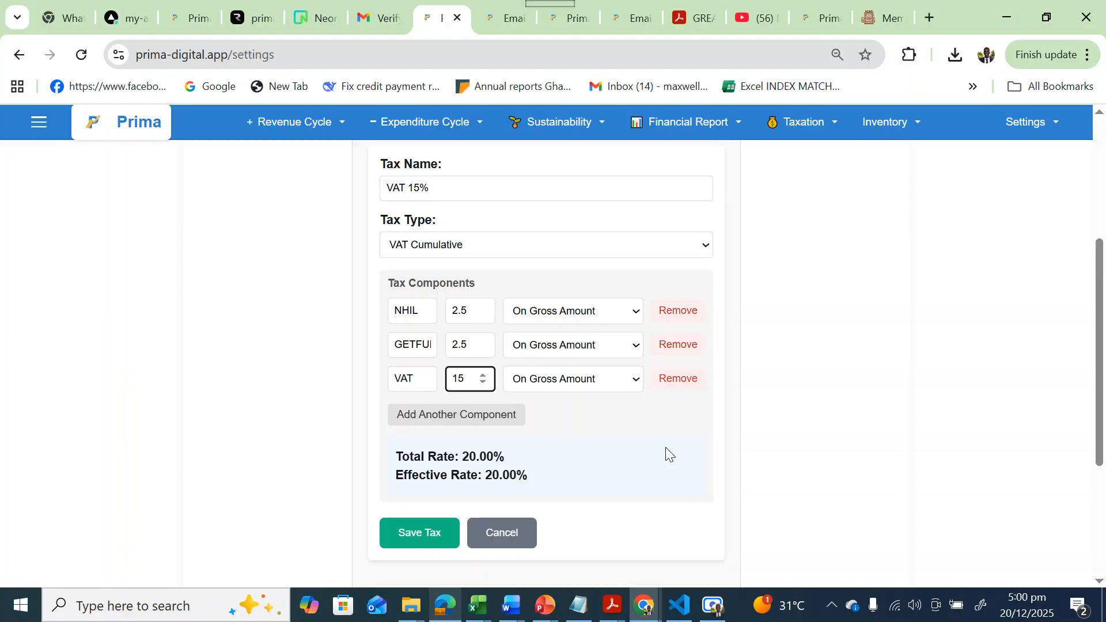
{"action": "key", "text": "Down"}
{"action": "key", "text": "Up"}
Save the VAT 15% tax and dismiss the Tax Saved Successfully confirmation.
{"action": "left_click", "coordinate": [407, 537]}
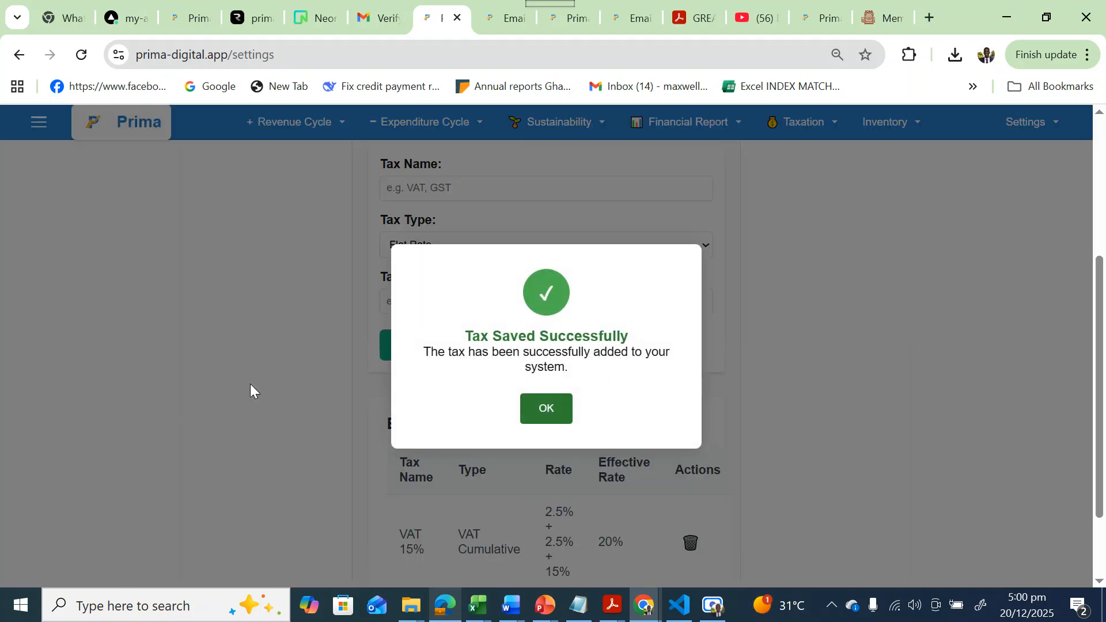
{"action": "left_click", "coordinate": [541, 407]}
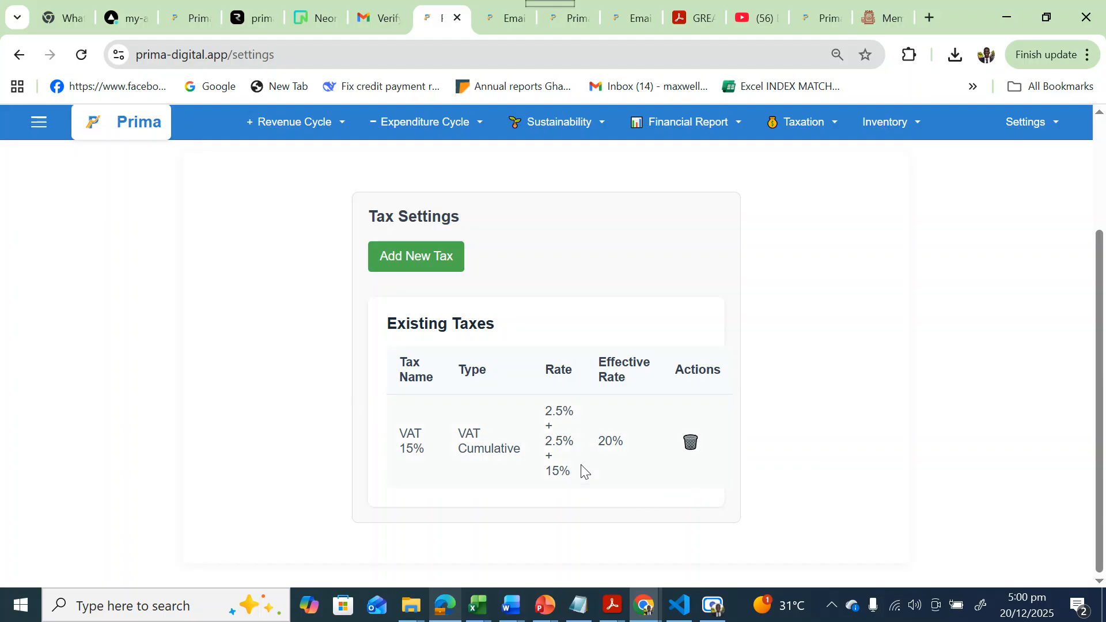
{"action": "scroll", "coordinate": [338, 378], "scroll_direction": "up", "scroll_amount": 3}
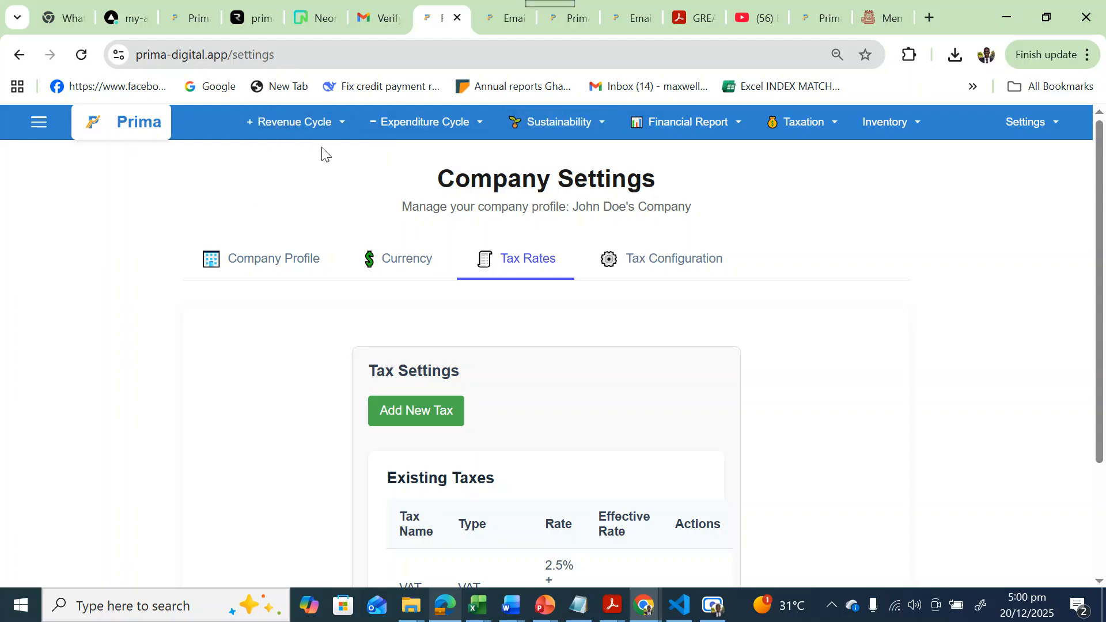
{"action": "left_click", "coordinate": [279, 122]}
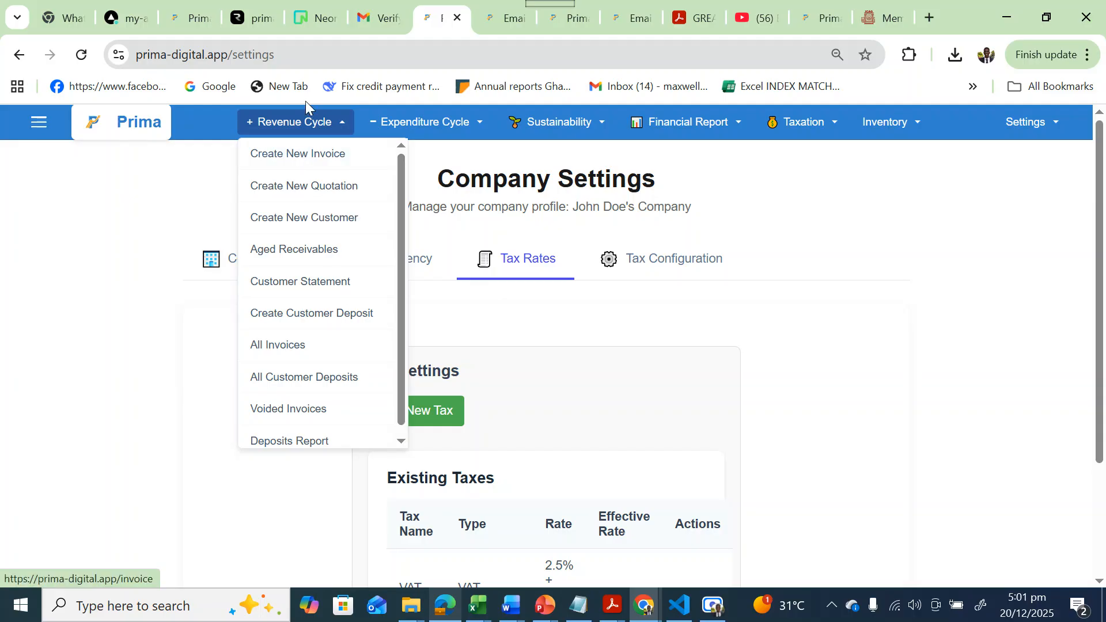
{"action": "left_click", "coordinate": [435, 126]}
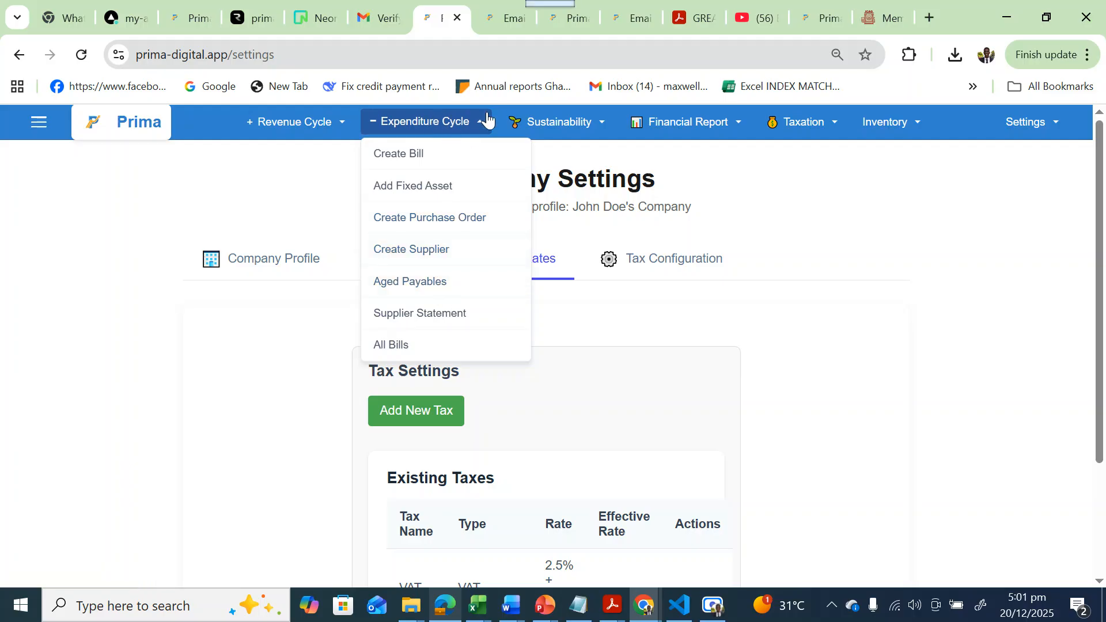
{"action": "left_click", "coordinate": [571, 124]}
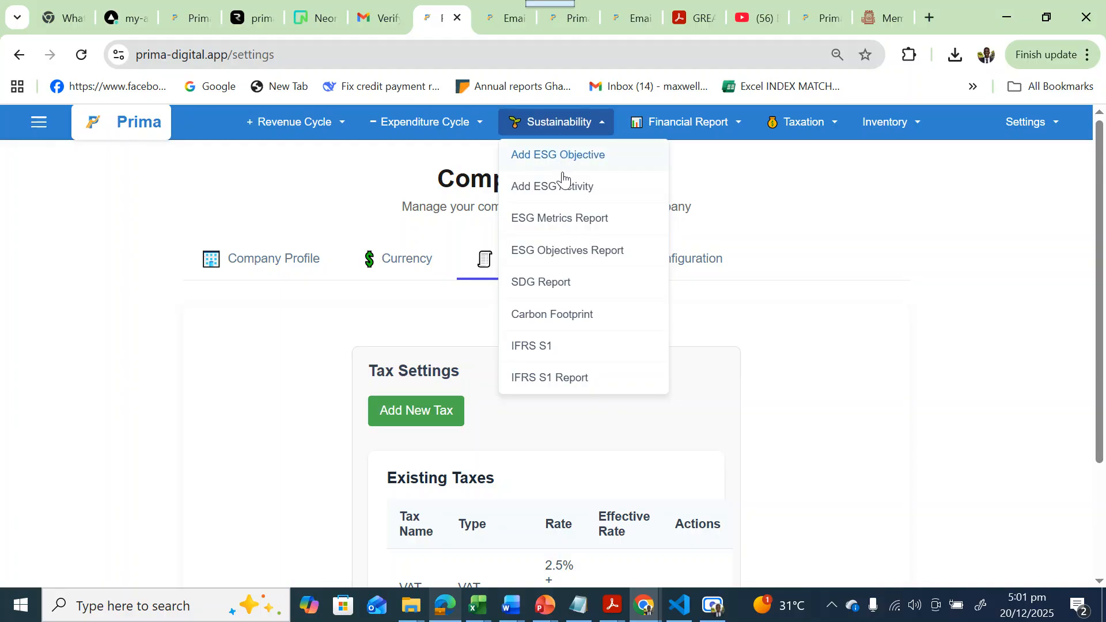
{"action": "left_click", "coordinate": [683, 118]}
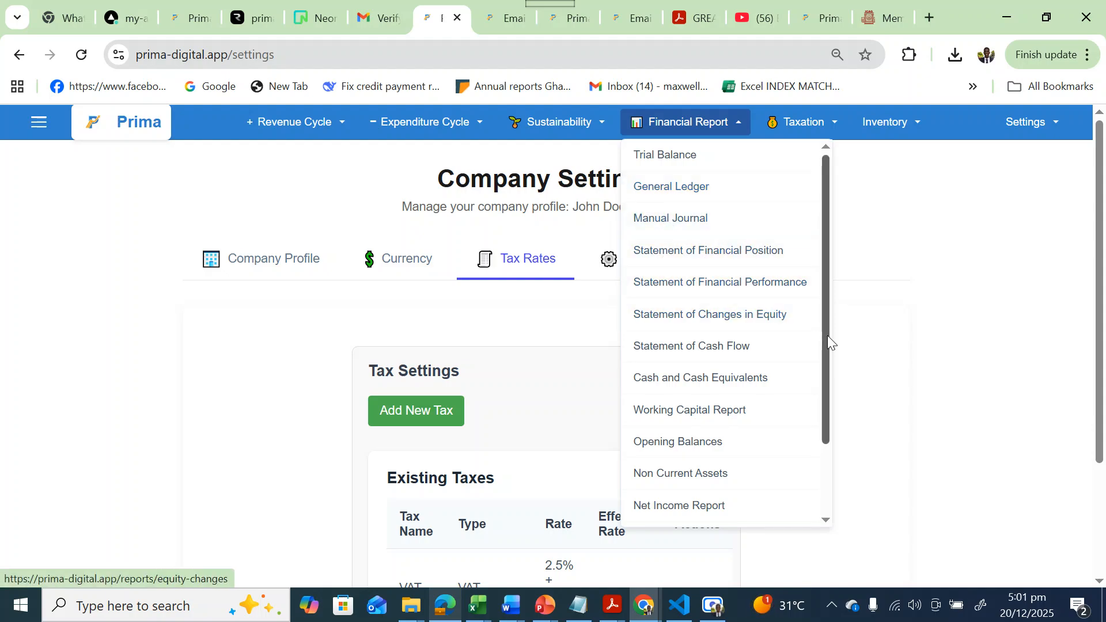
{"action": "left_click_drag", "start_coordinate": [828, 337], "coordinate": [825, 410]}
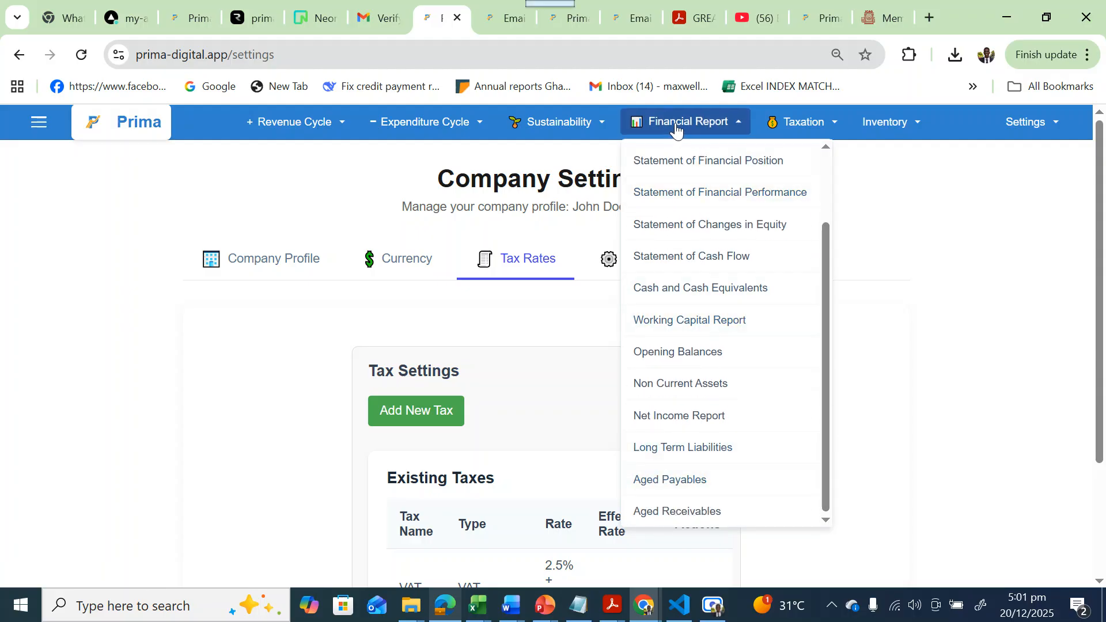
{"action": "left_click", "coordinate": [809, 121]}
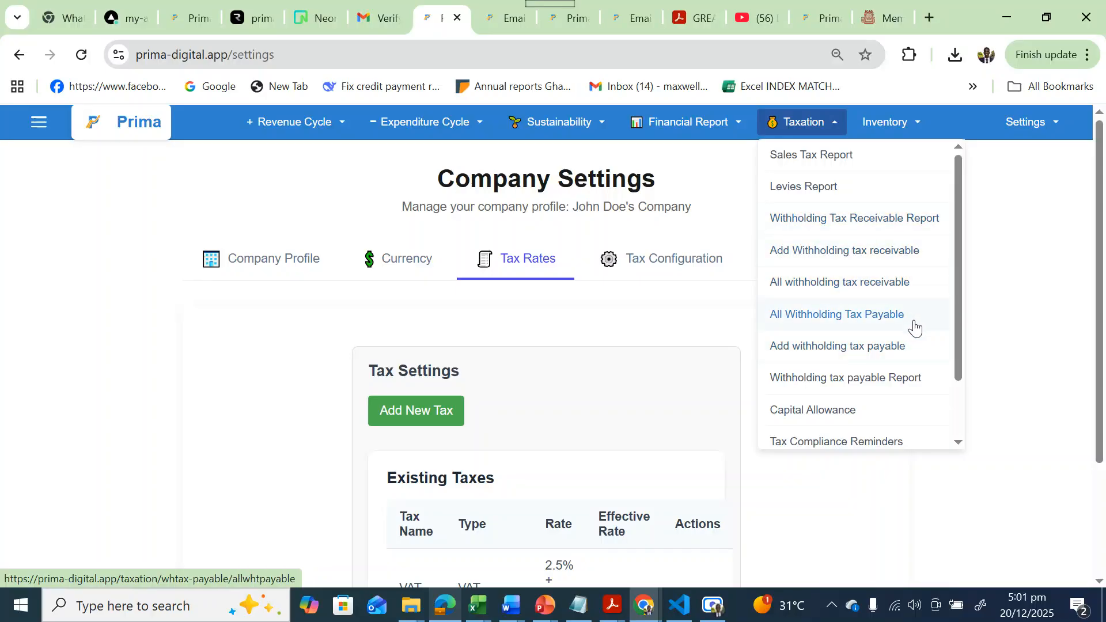
{"action": "left_click_drag", "start_coordinate": [959, 371], "coordinate": [958, 425]}
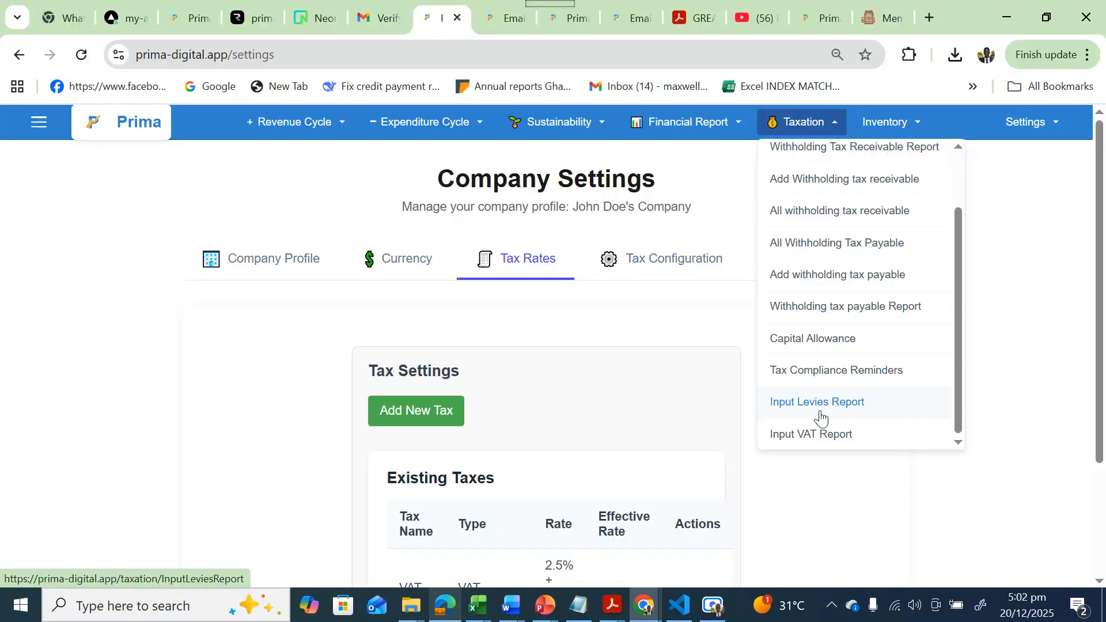
{"action": "left_click", "coordinate": [895, 121]}
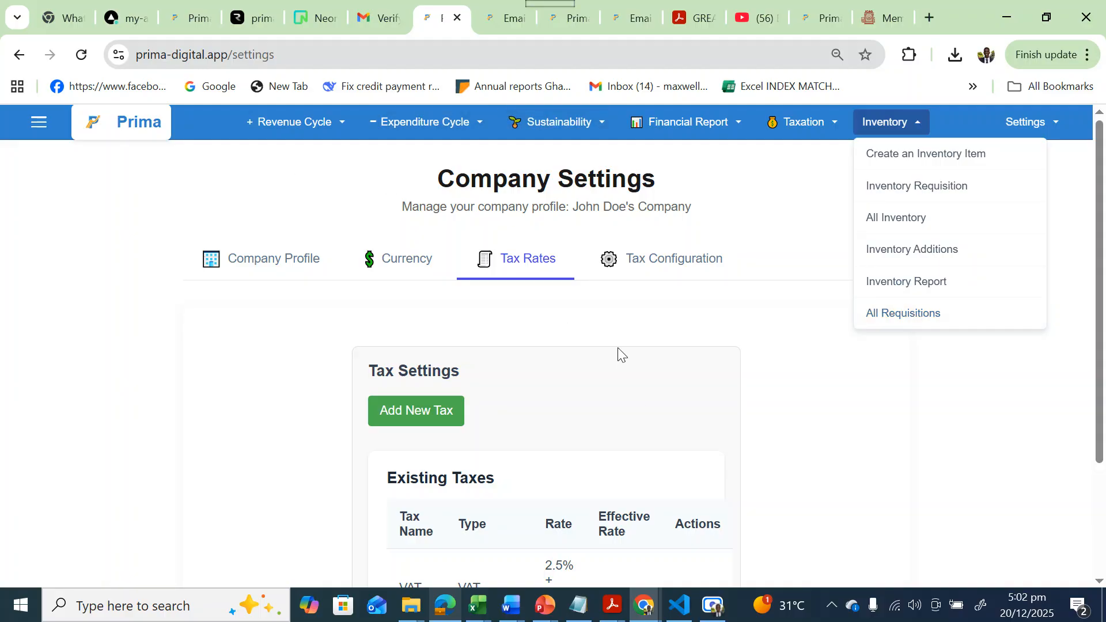
{"action": "left_click", "coordinate": [712, 608]}
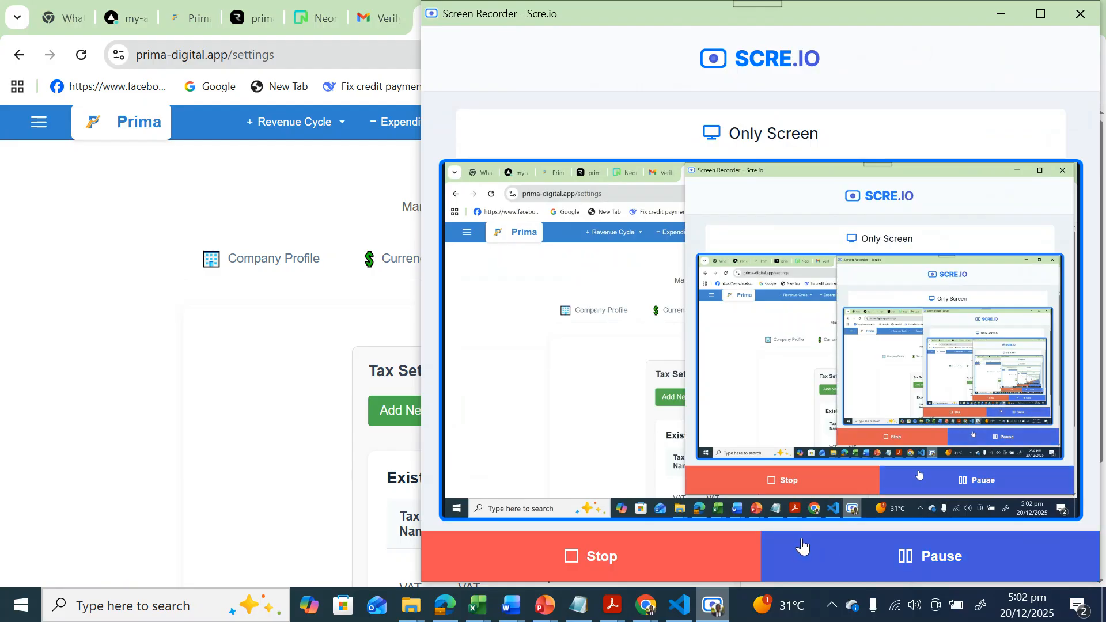